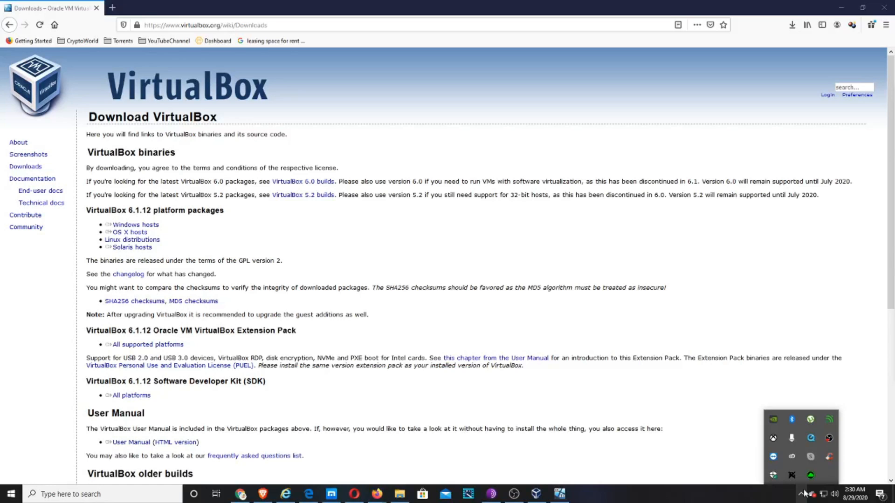
Step: Review the VirtualBox downloads page address and check the browser's download list for the VirtualBox 6.1.12 Windows installer
click(617, 344)
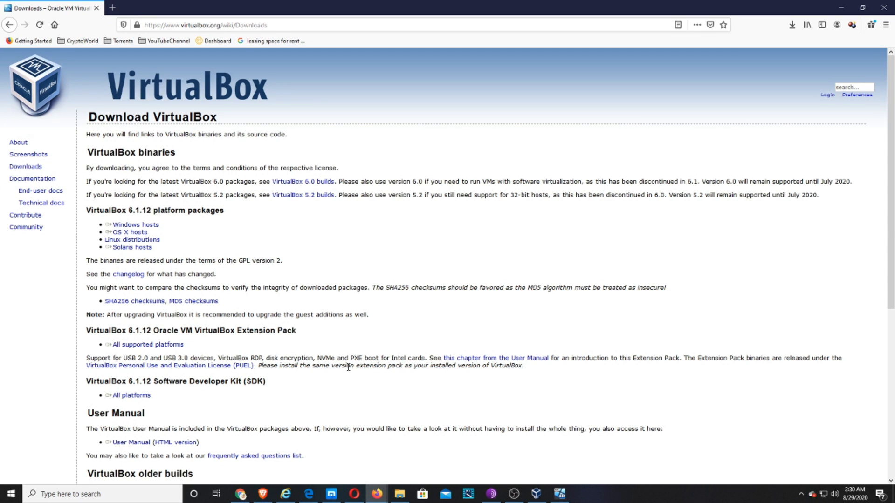
click(224, 24)
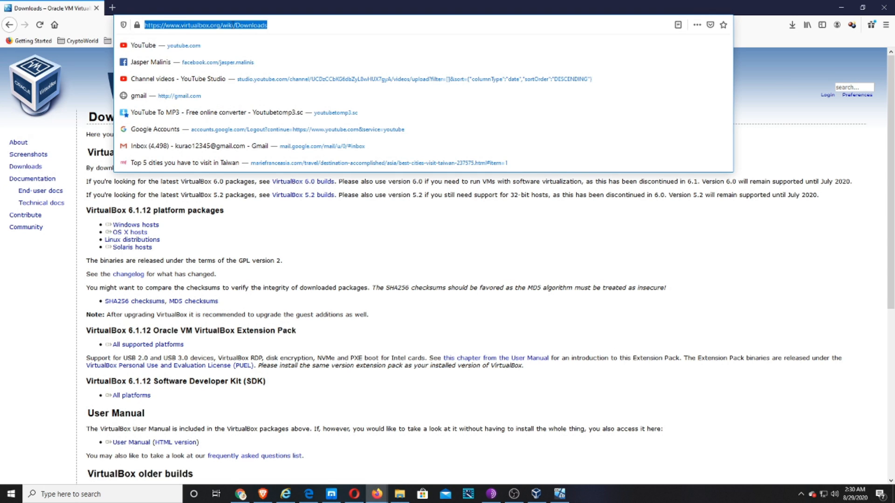
click(280, 251)
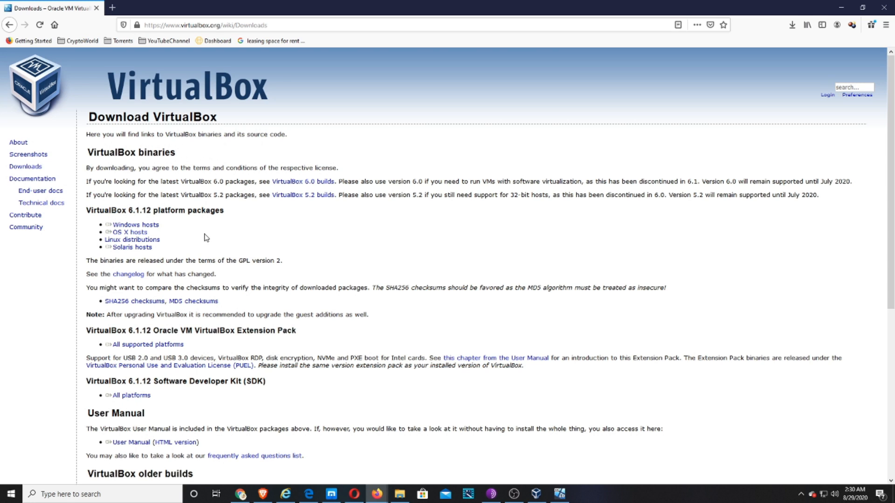
click(135, 224)
click(792, 26)
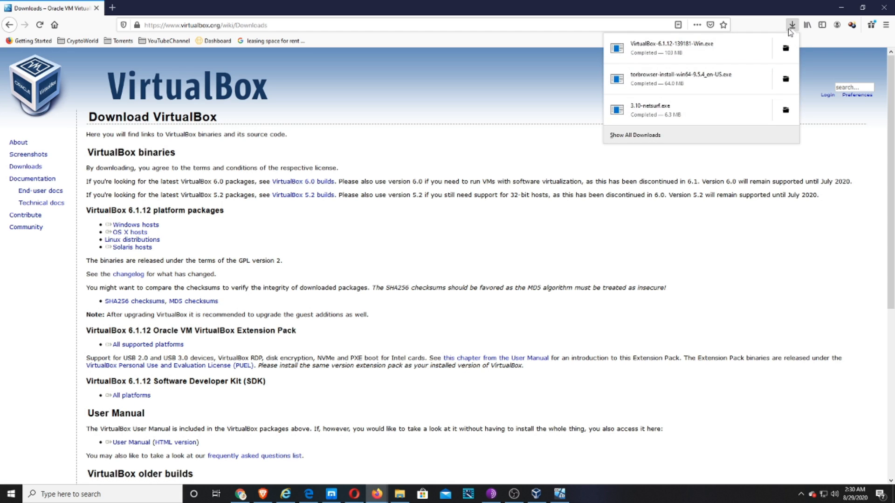
click(607, 243)
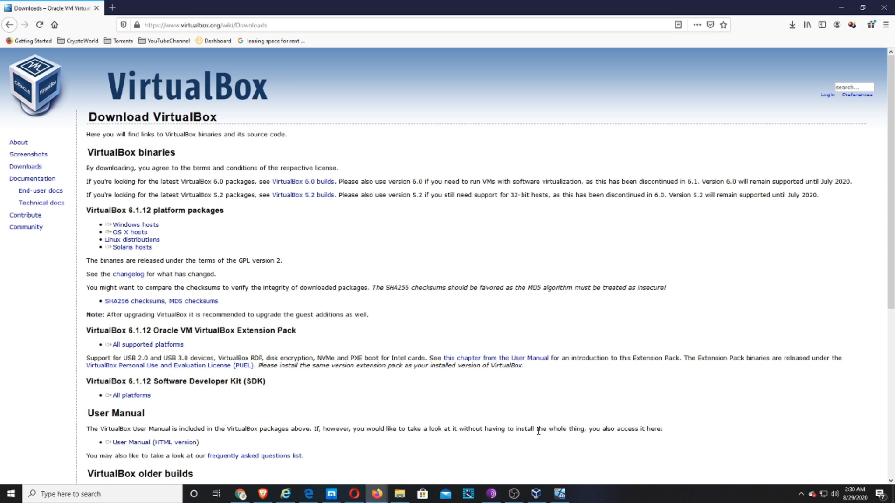
Step: Switch to Oracle VM VirtualBox Manager and view the installation progress in the running Dummy1 machine
click(536, 493)
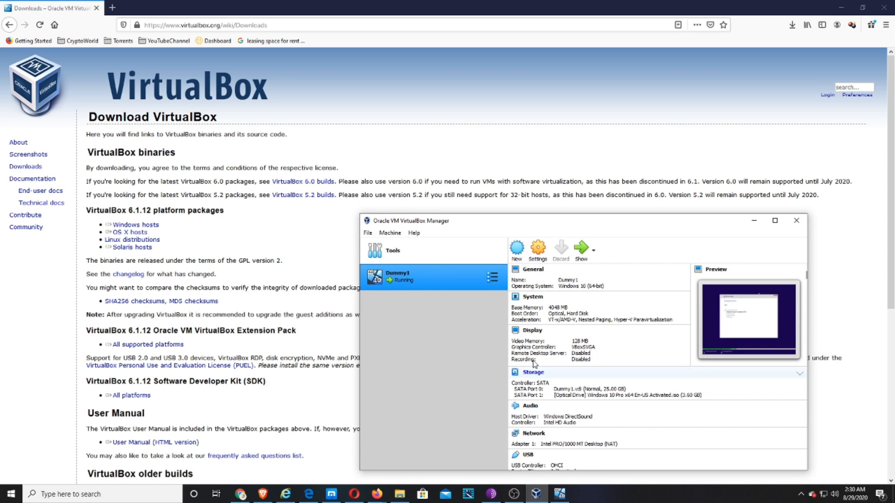
drag(643, 222, 631, 159)
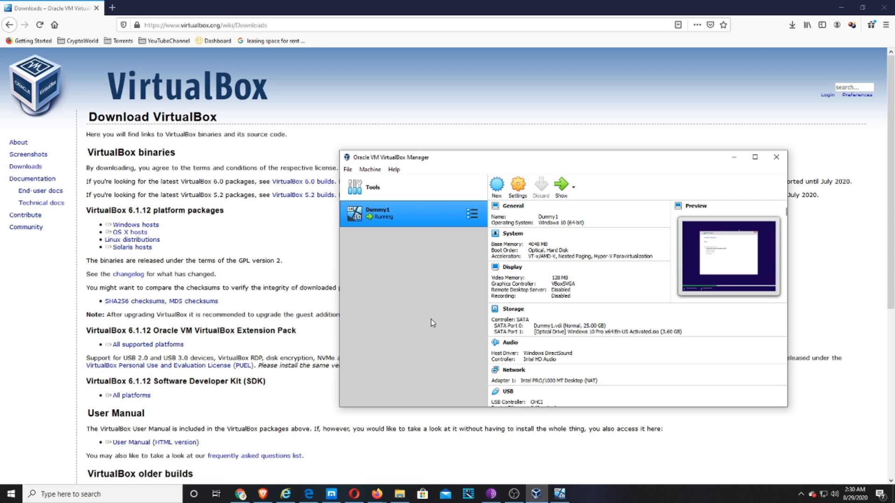
click(560, 495)
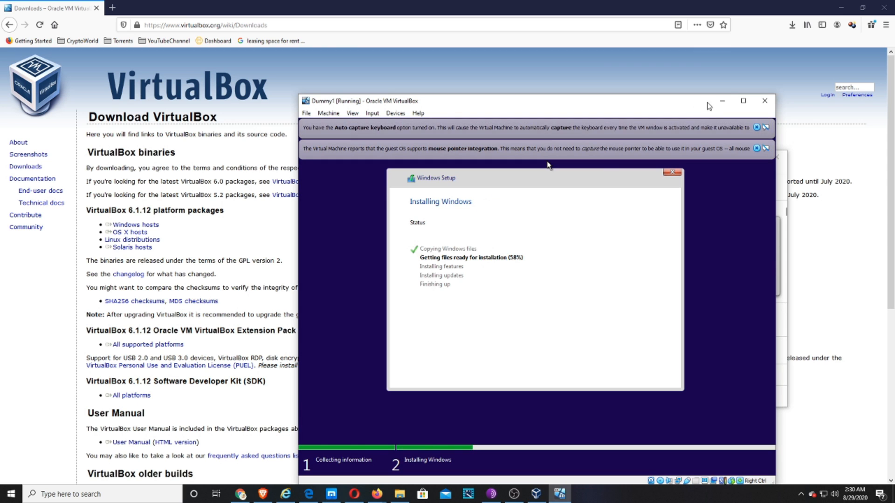
click(722, 102)
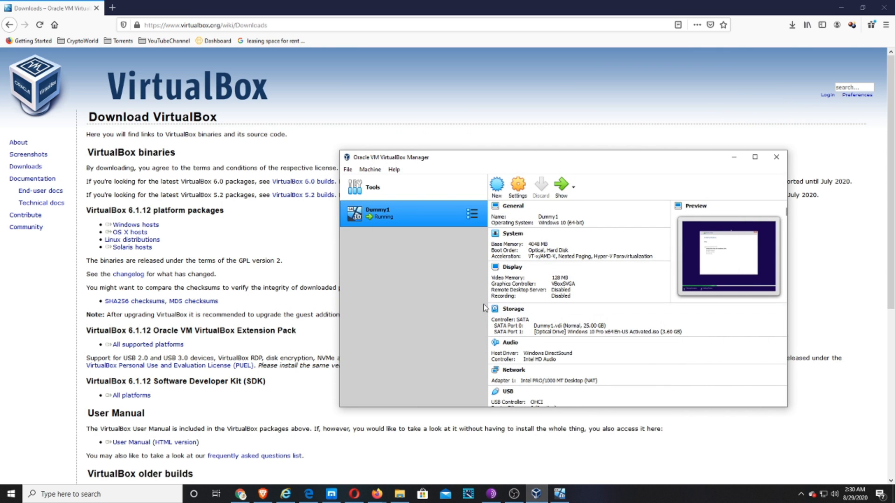
Step: Start creating a new virtual machine in VirtualBox Manager and name it Dummy2
drag(503, 166, 520, 143)
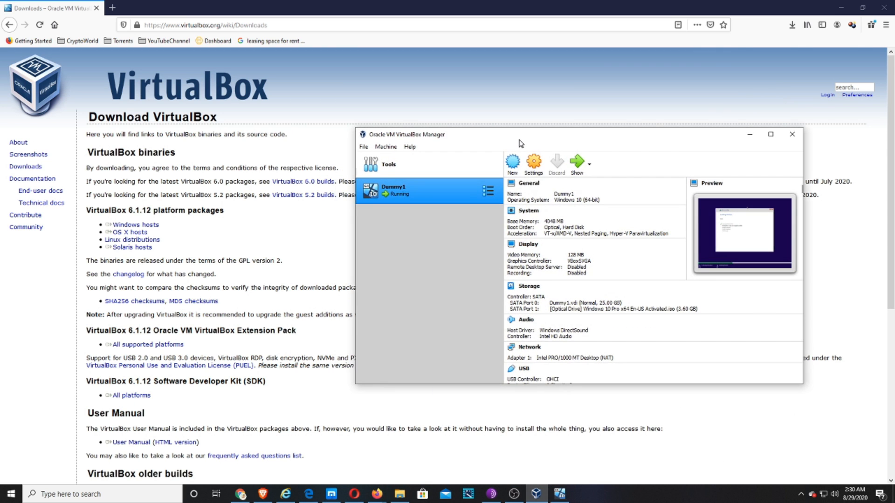
click(519, 167)
click(566, 260)
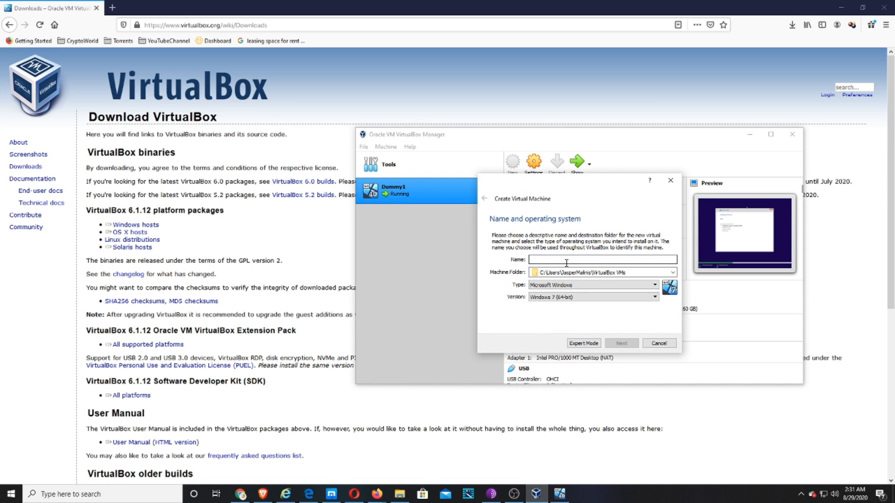
text(Dummy2)
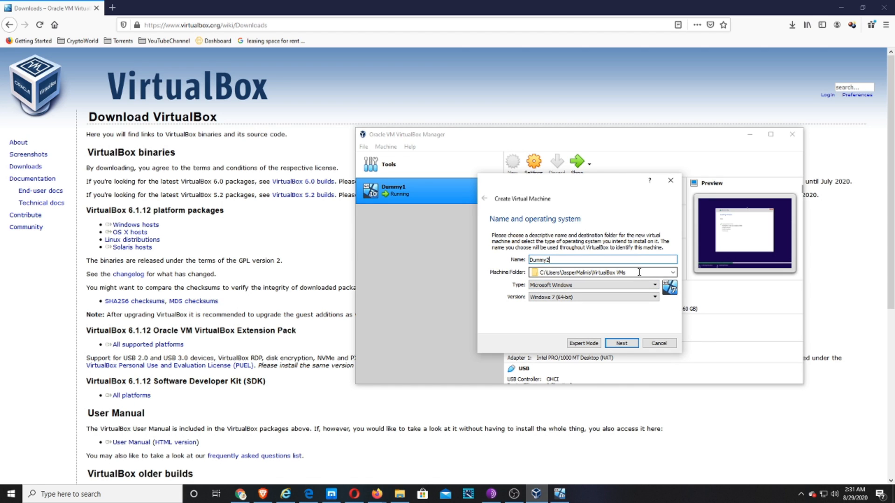
key(Tab)
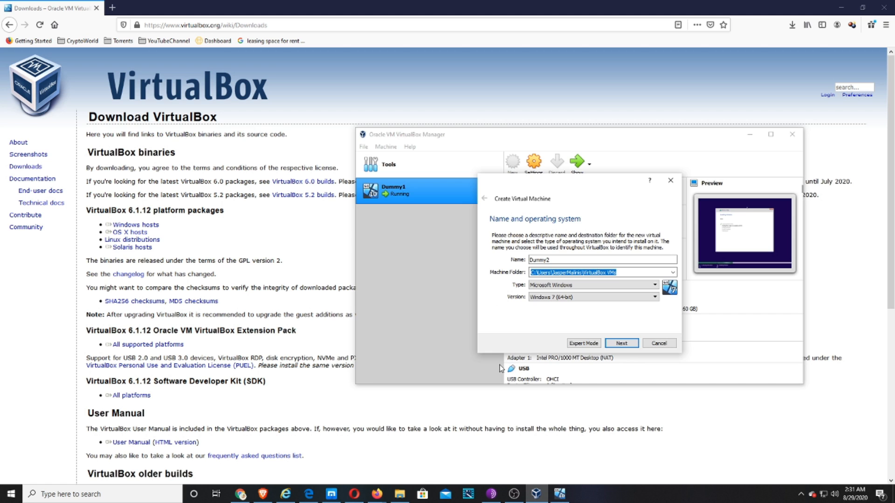
Step: Switch to File Explorer and compare the free space on the drives of This PC
click(399, 493)
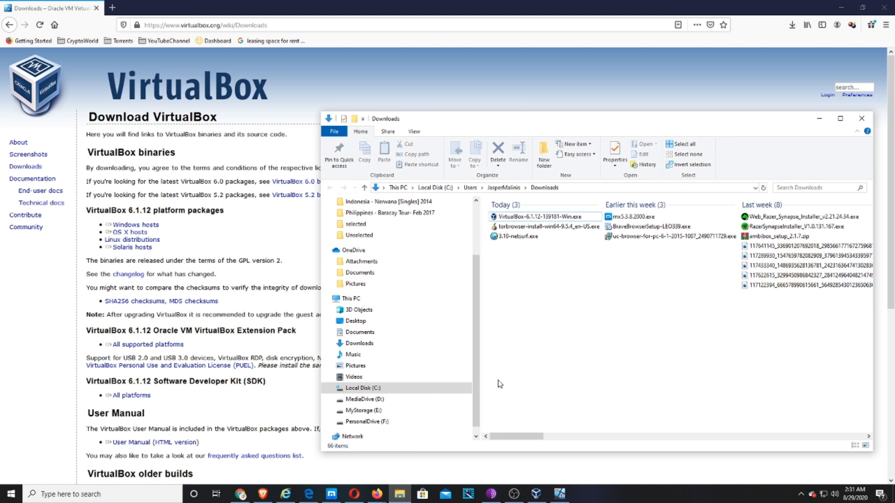
click(386, 300)
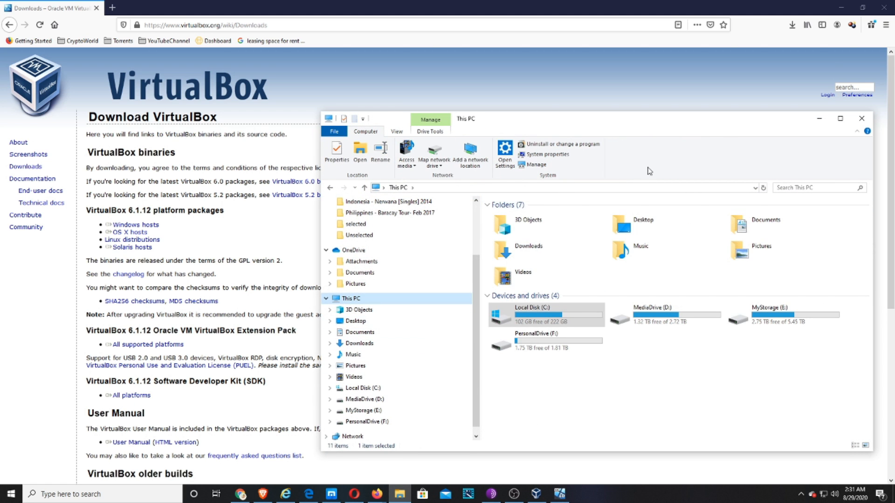
drag(672, 123, 567, 122)
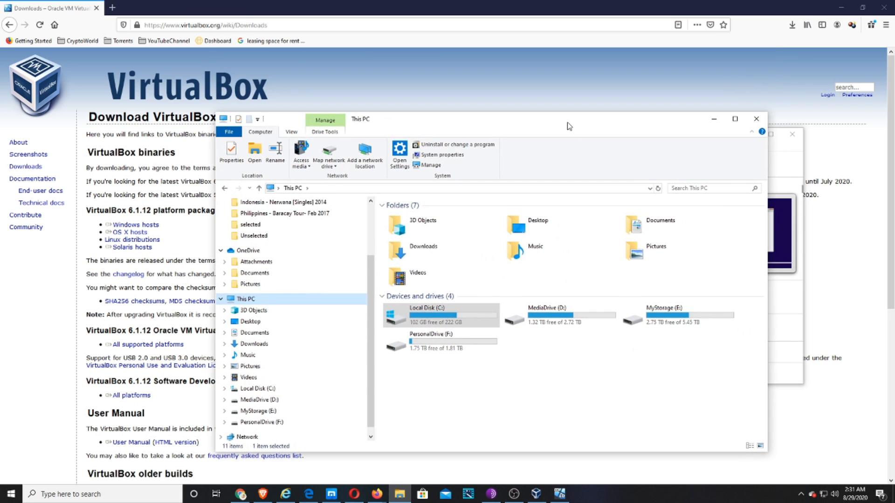
drag(698, 122, 582, 71)
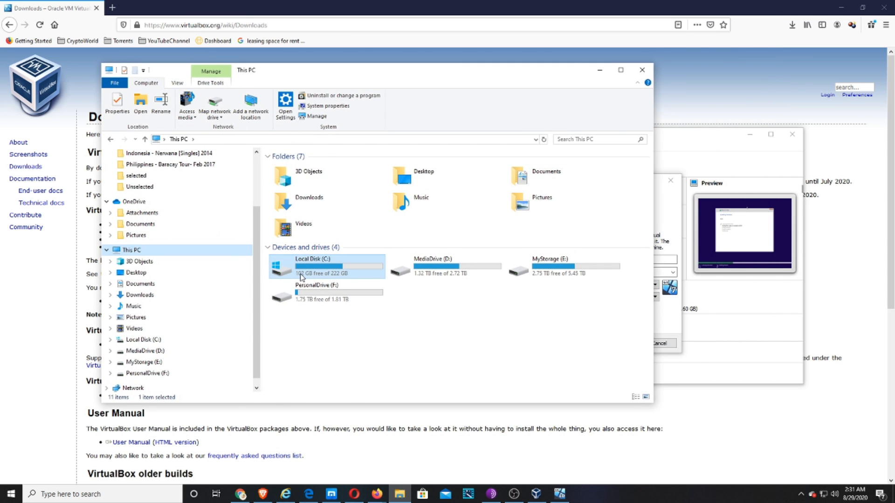
click(363, 272)
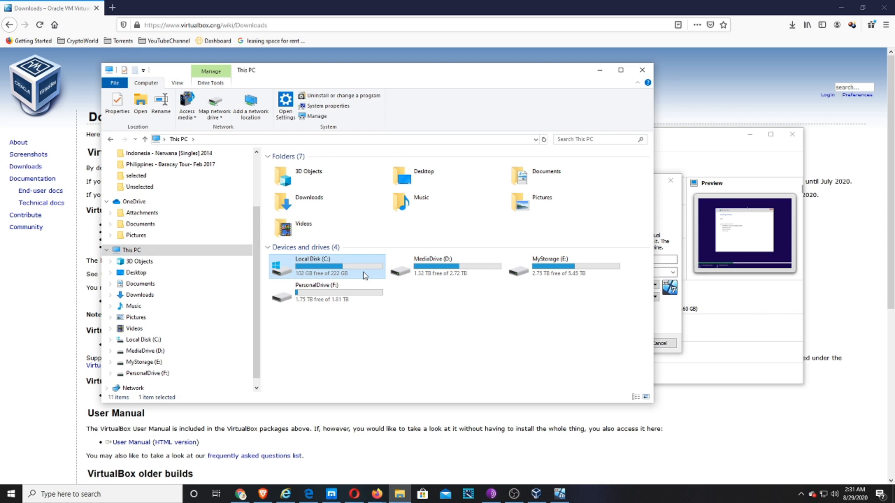
click(359, 303)
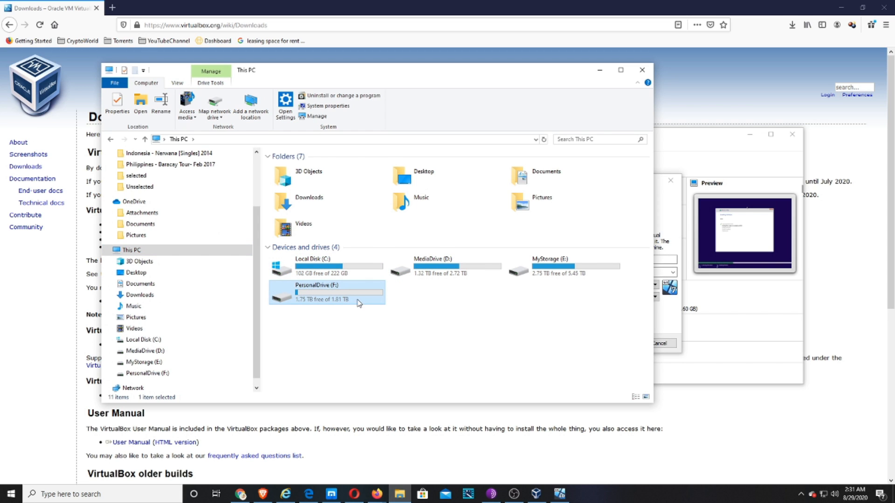
drag(653, 402, 631, 338)
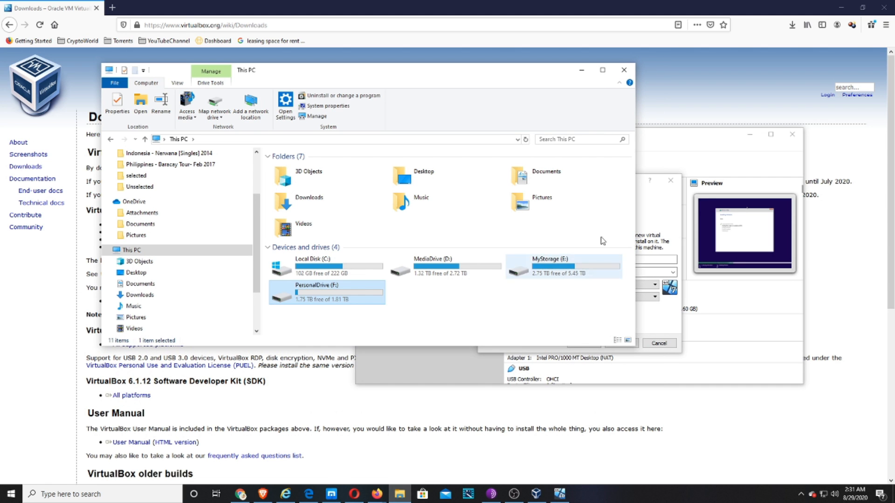
mouse_move(552, 67)
mouse_down()
mouse_move(552, 122)
mouse_move(551, 52)
mouse_up()
click(529, 264)
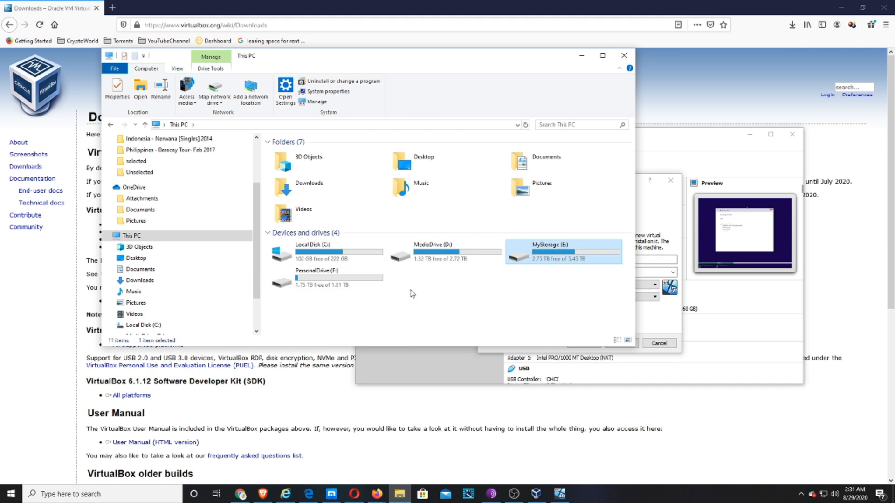
click(353, 288)
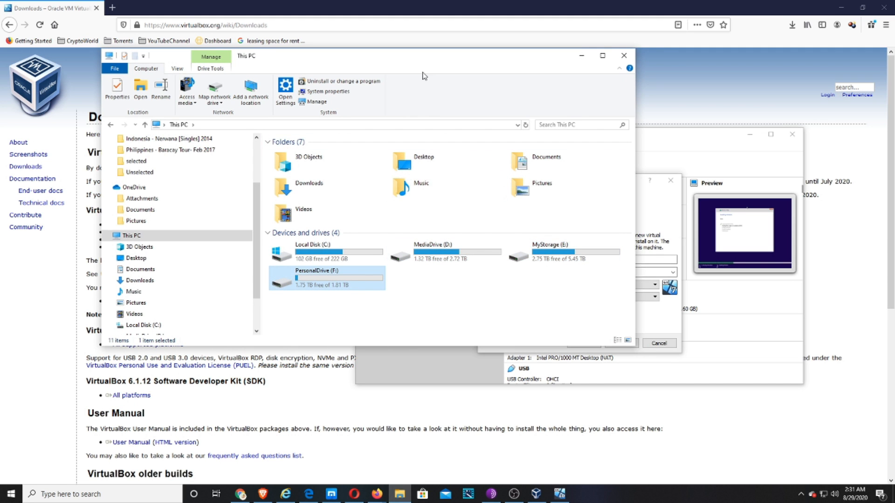
drag(429, 63, 579, 103)
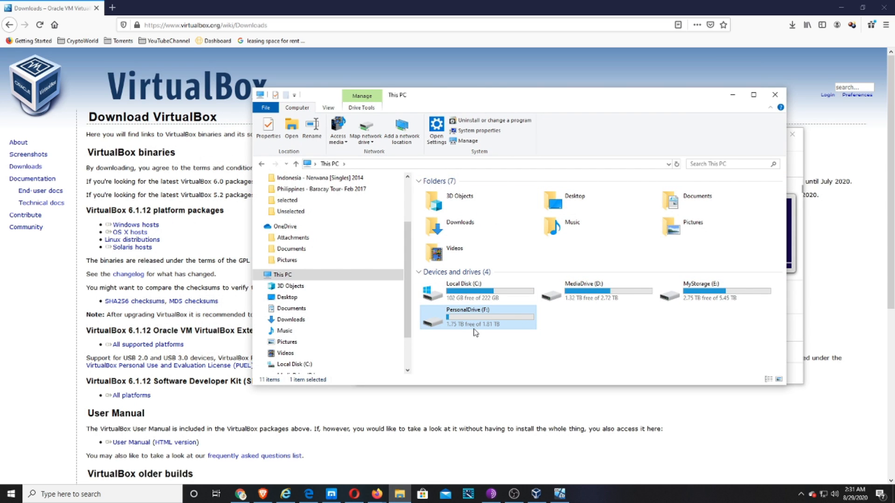
Step: Open the Virtual Machines folder on PersonalDrive (F:) and copy its path
double_click(476, 329)
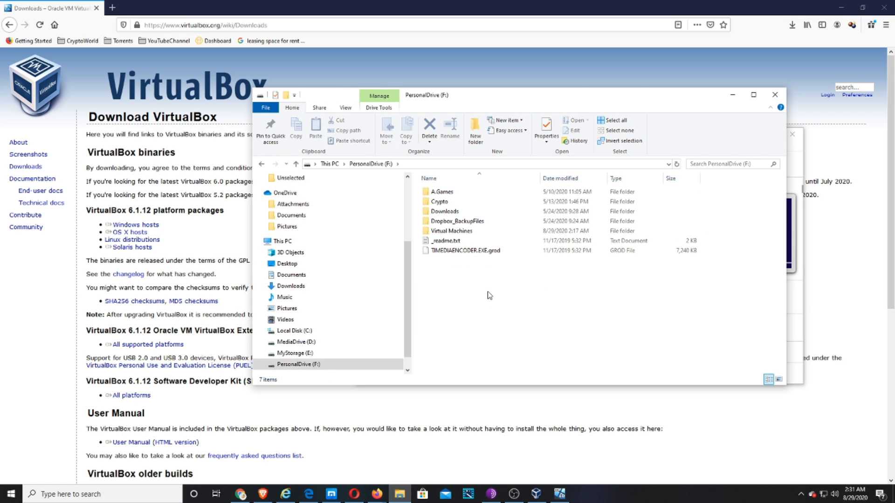
click(464, 233)
drag(519, 98, 540, 126)
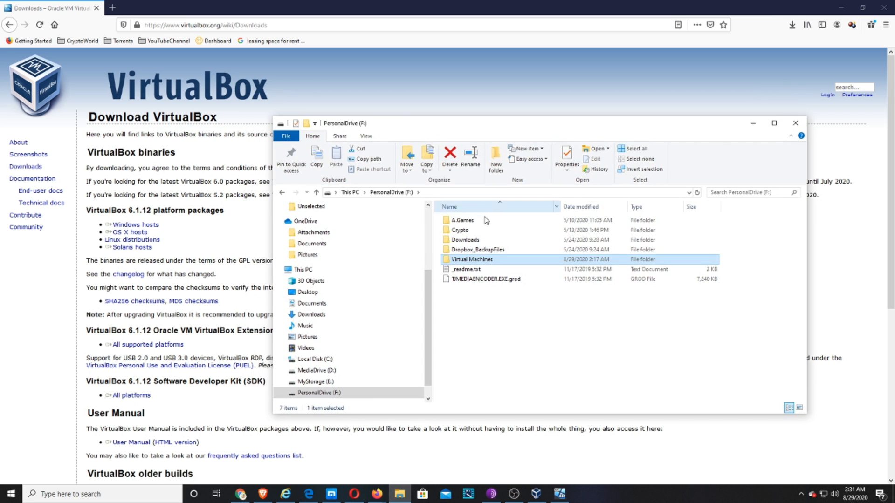
double_click(479, 264)
click(463, 222)
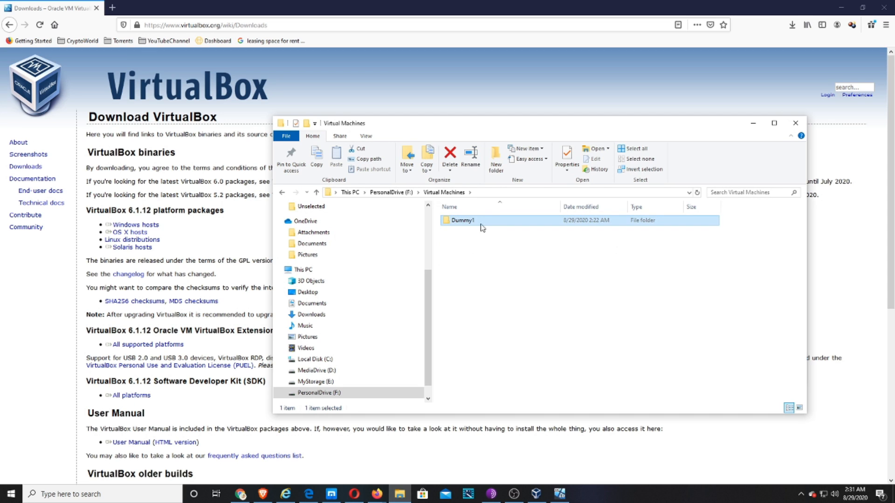
click(516, 193)
key(ctrl+c)
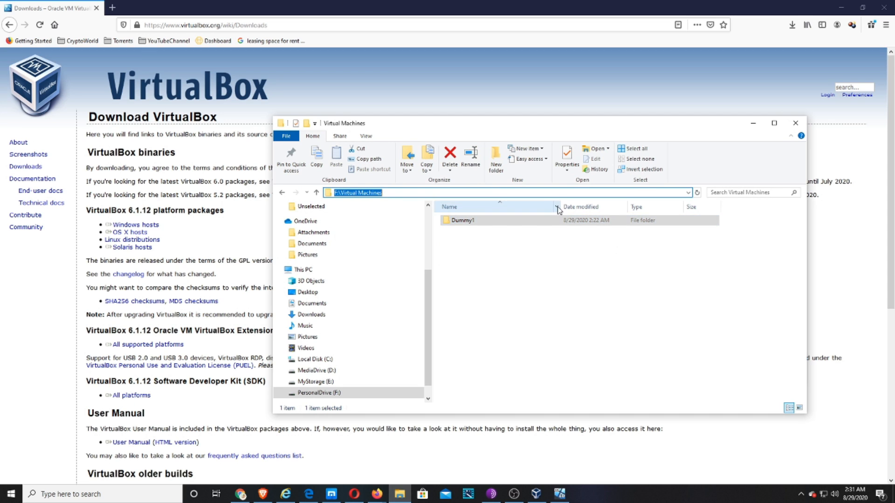
Step: Return to the Create Virtual Machine dialog and set the machine folder to F:\Virtual Machines
click(753, 123)
click(581, 272)
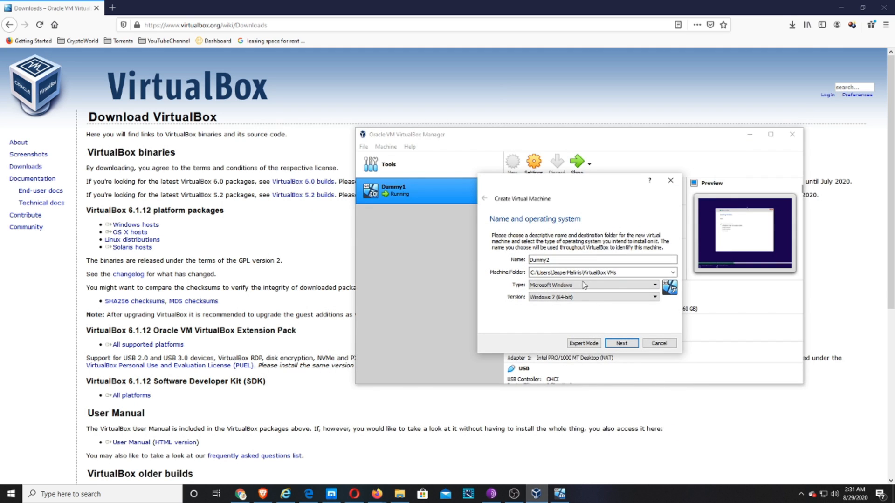
key(ctrl+a)
key(ctrl+v)
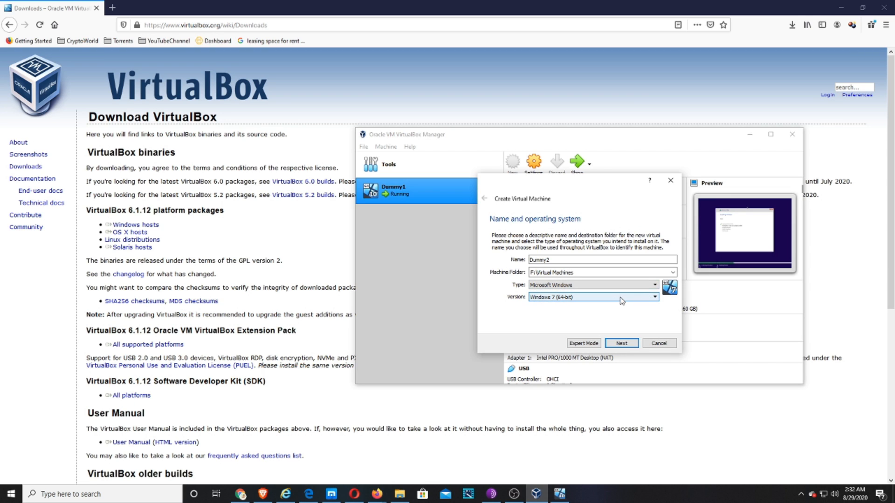
Step: Keep the type as Microsoft Windows, set the version to Windows 10 (64-bit), and continue to the memory size settings
click(544, 286)
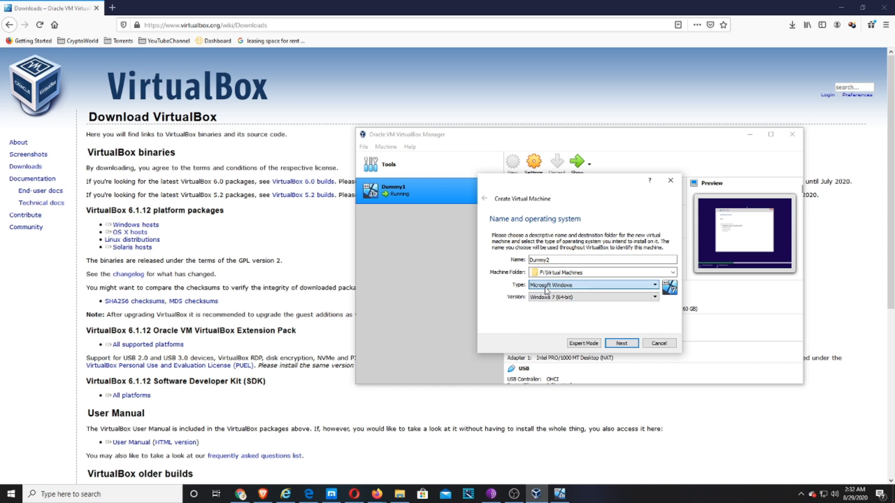
click(606, 297)
drag(655, 329, 657, 344)
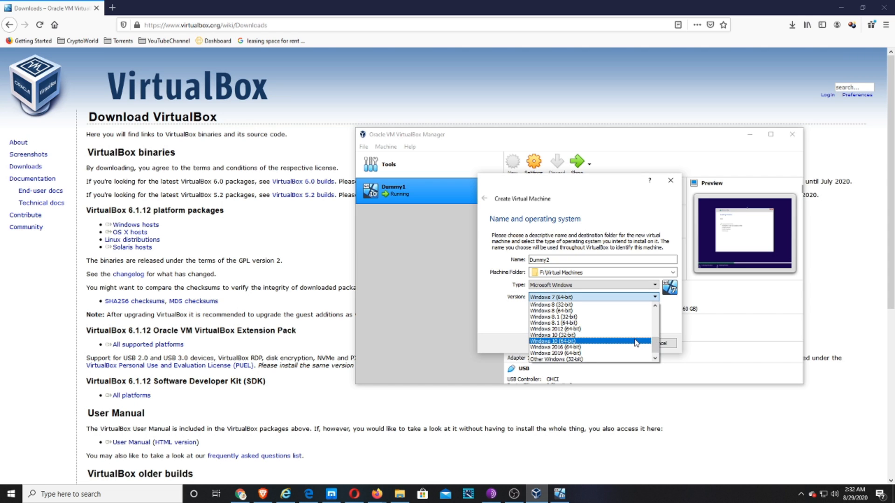
click(636, 342)
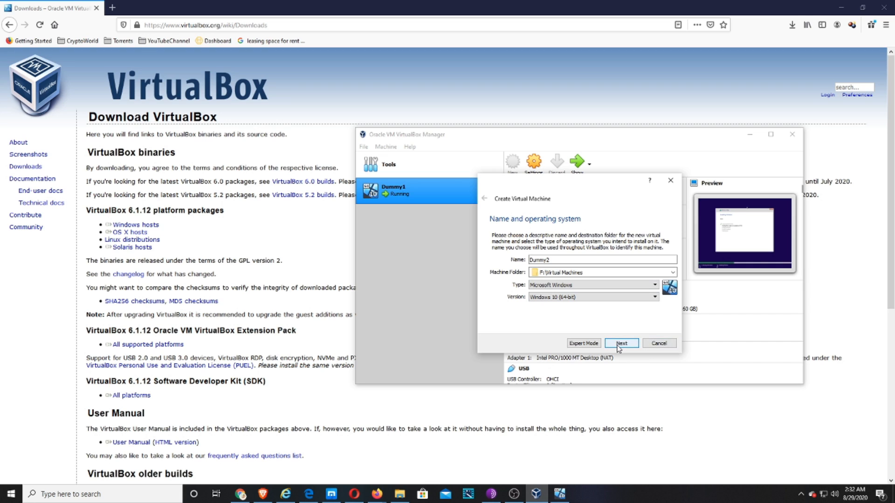
click(618, 346)
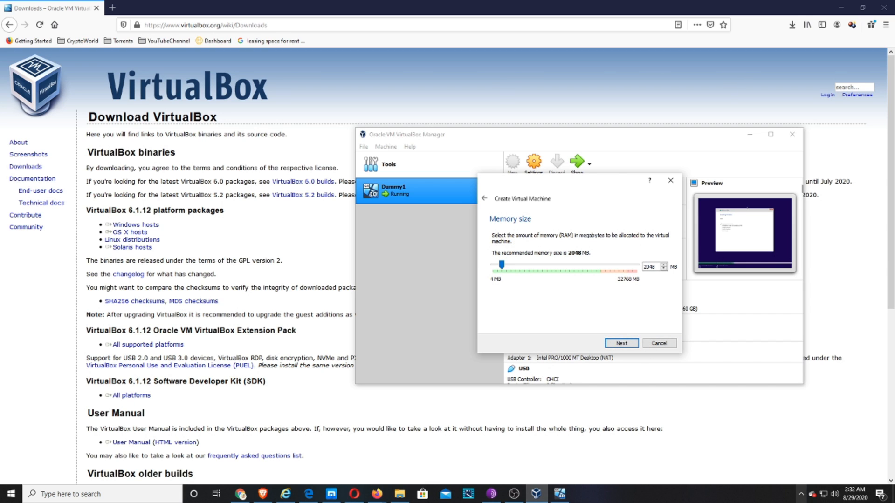
click(802, 494)
click(802, 495)
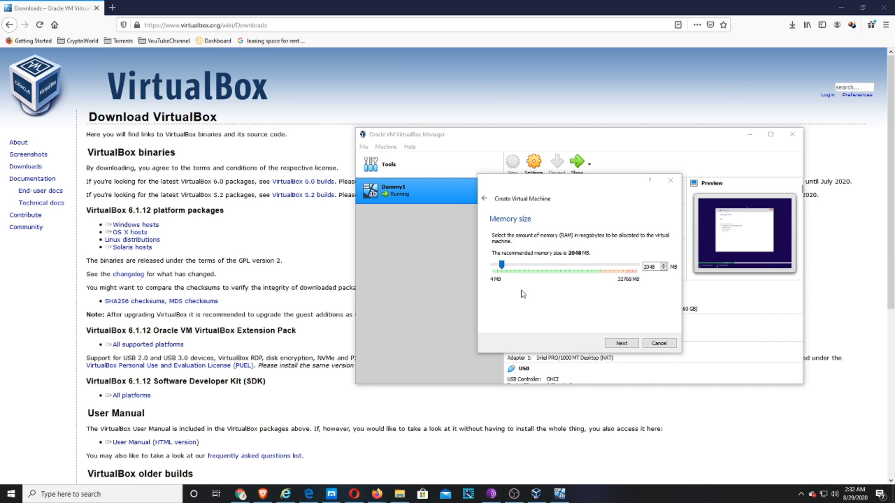
drag(609, 183, 589, 240)
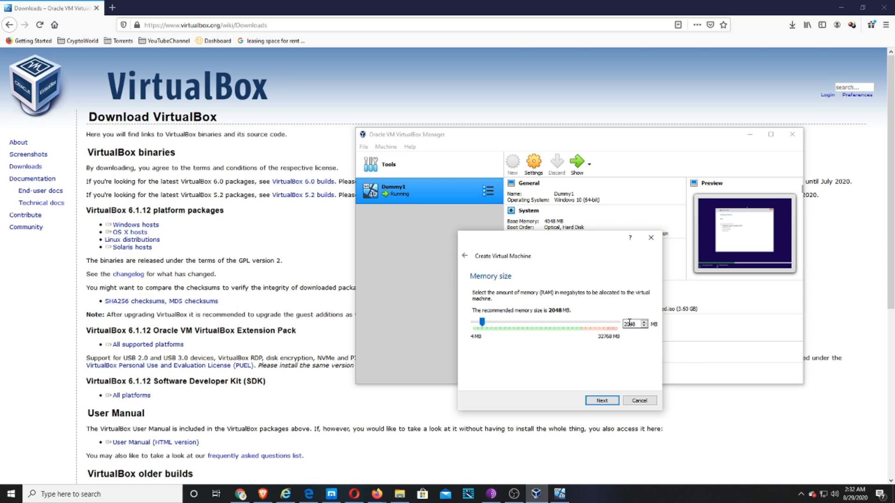
drag(637, 324, 620, 326)
text(4000)
click(464, 256)
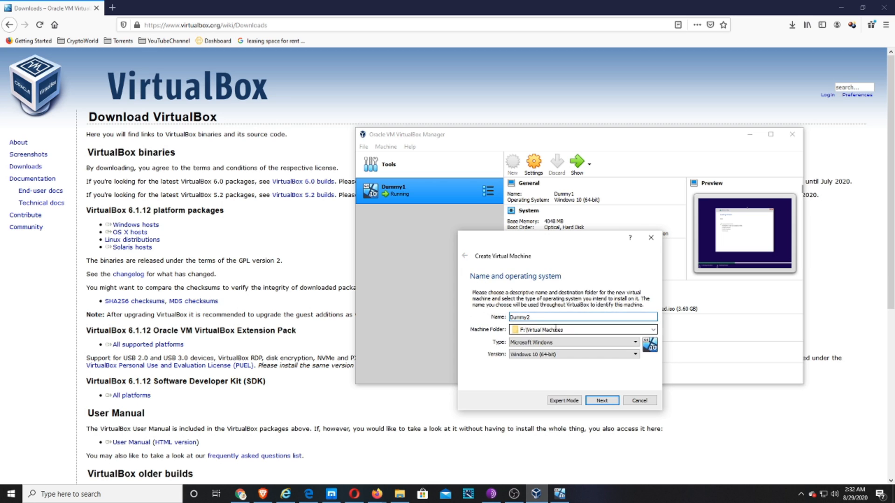
click(604, 399)
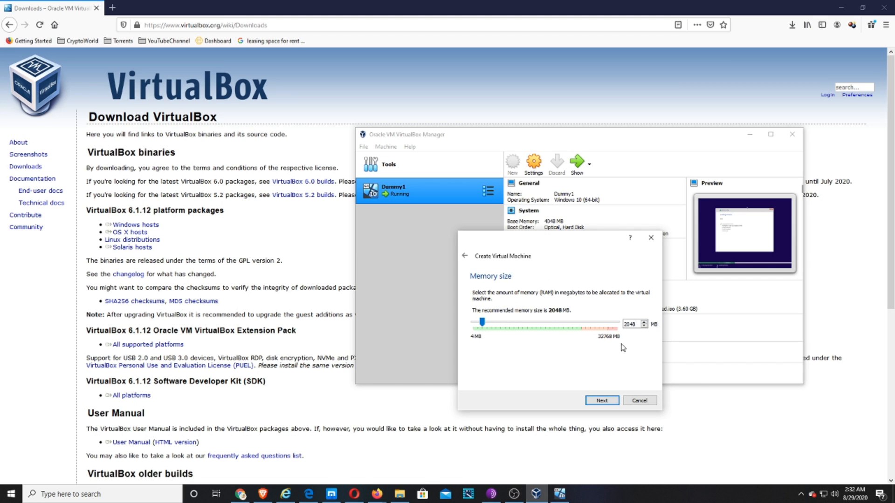
Step: Set the memory size to 4000 MB, check the running Dummy1 window, and continue to the hard disk settings
drag(636, 326, 591, 326)
text(4000)
click(559, 493)
click(722, 101)
click(602, 401)
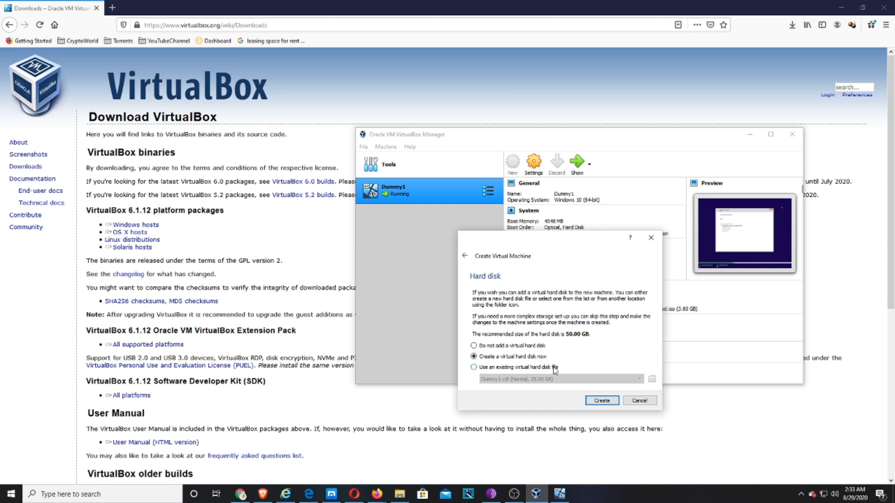
Step: Try the hard disk options, including using the existing Dummy1.vdi file, and check the running Dummy1 window
click(474, 346)
click(488, 356)
click(488, 368)
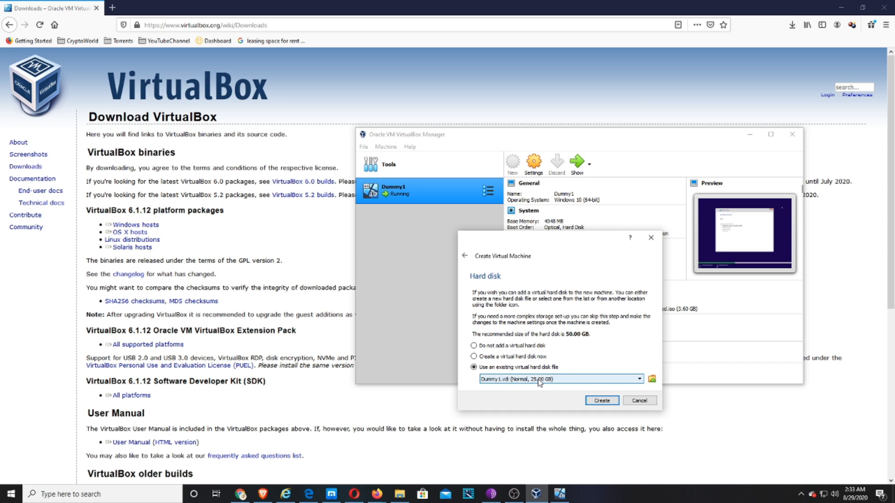
click(559, 493)
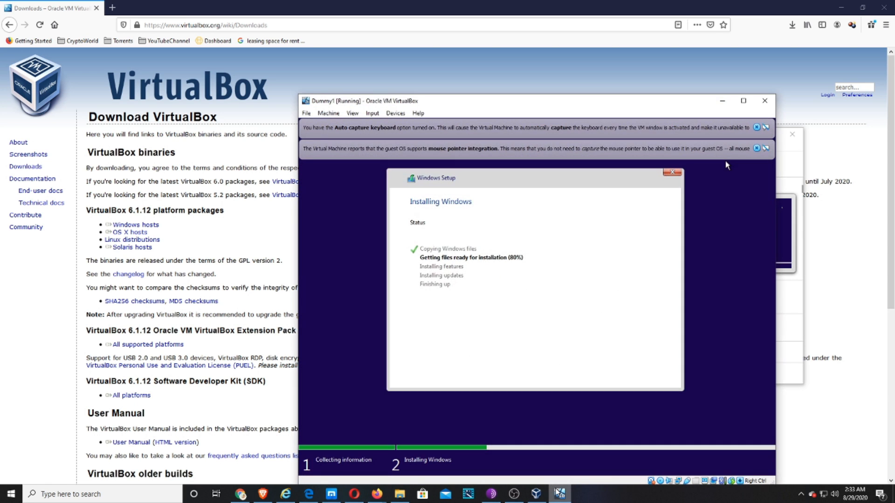
click(558, 491)
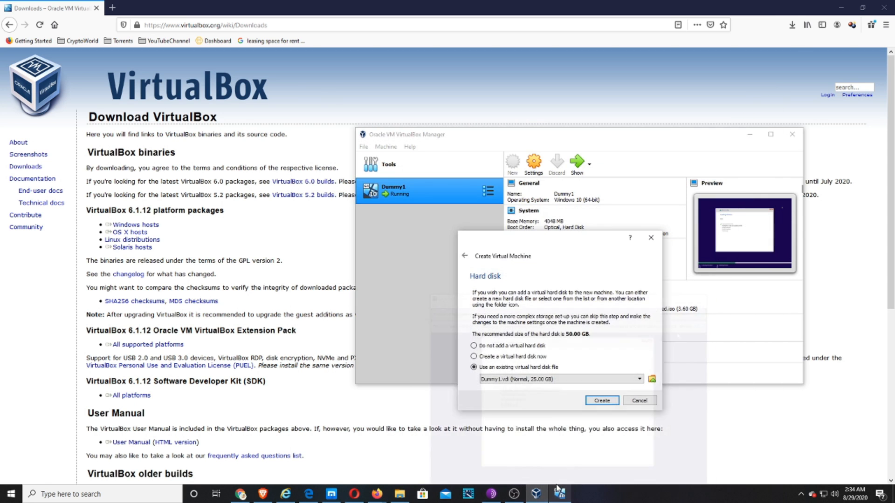
Step: Choose to create a virtual hard disk now, as a dynamically allocated VDI (VirtualBox Disk Image)
click(527, 356)
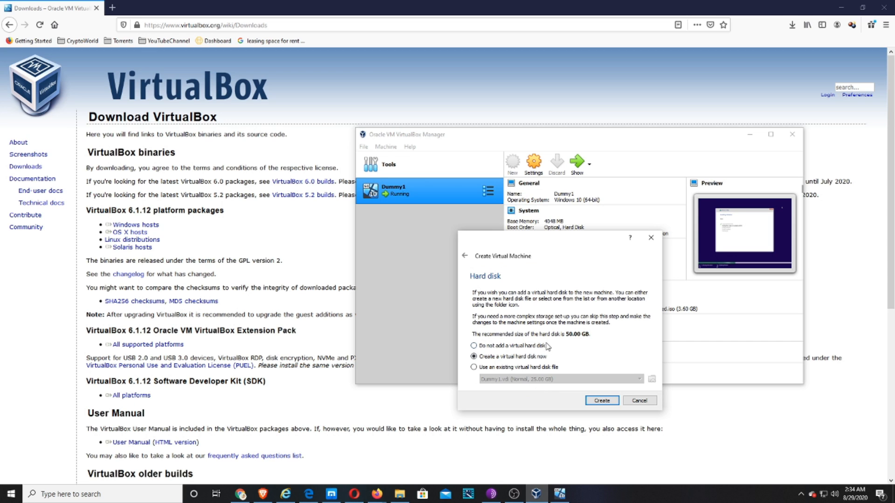
click(601, 402)
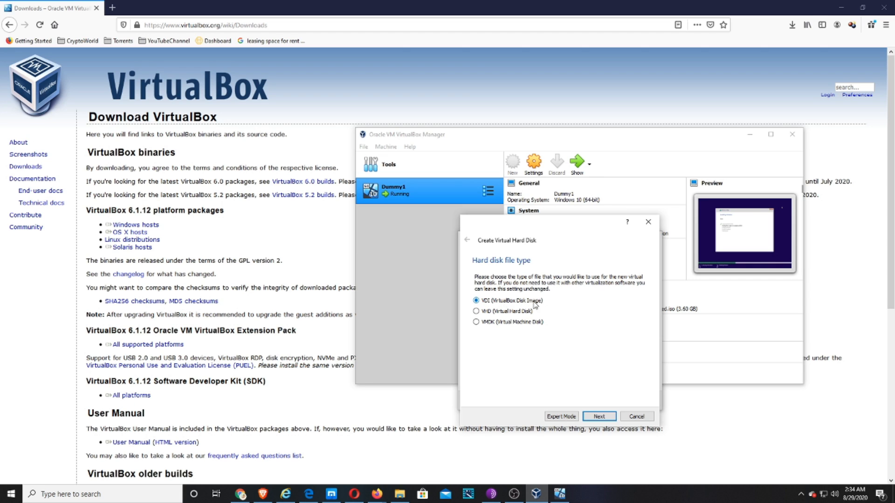
click(609, 416)
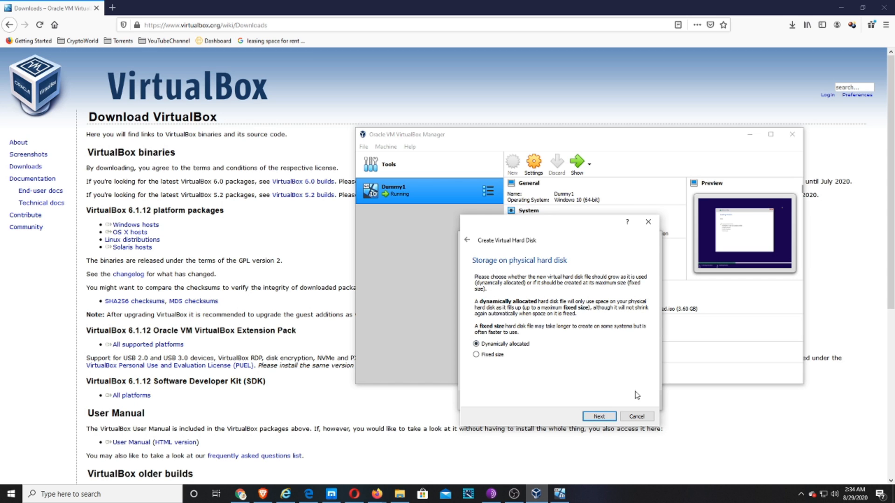
click(608, 416)
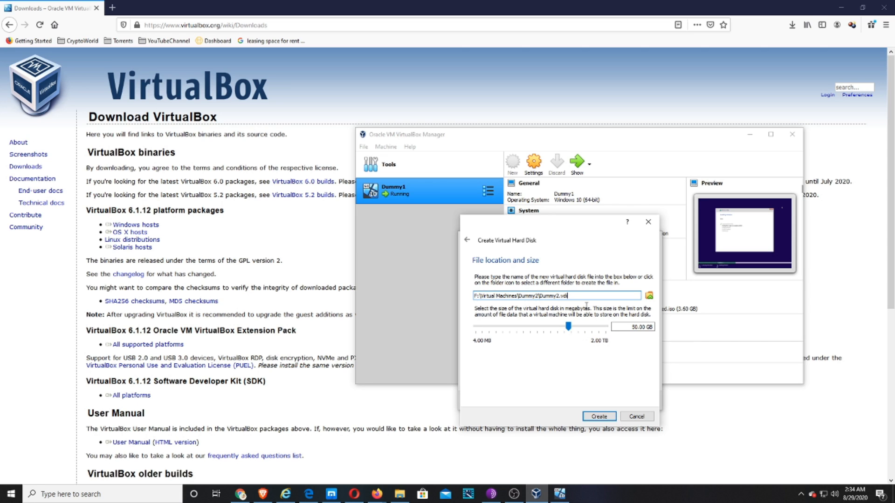
Step: Set the virtual hard disk size to 25 GB, check the available drive space in File Explorer, and create the disk
drag(638, 327, 631, 327)
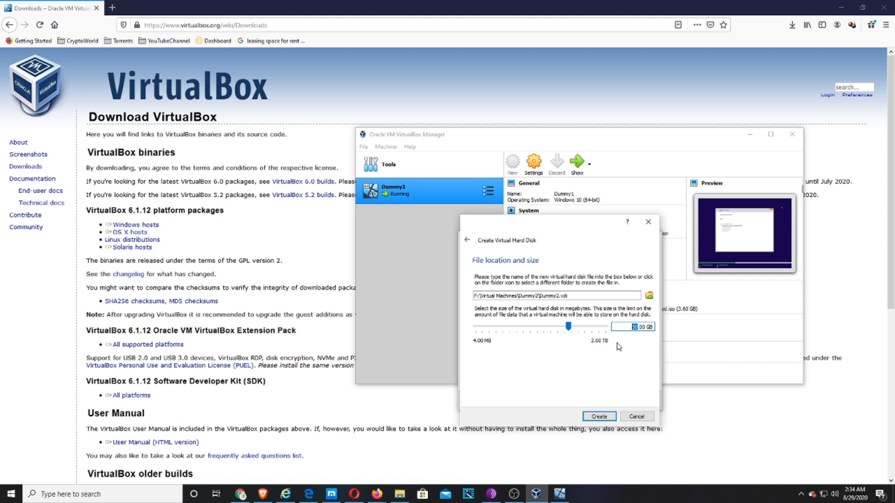
text(25)
click(399, 493)
click(402, 194)
click(349, 193)
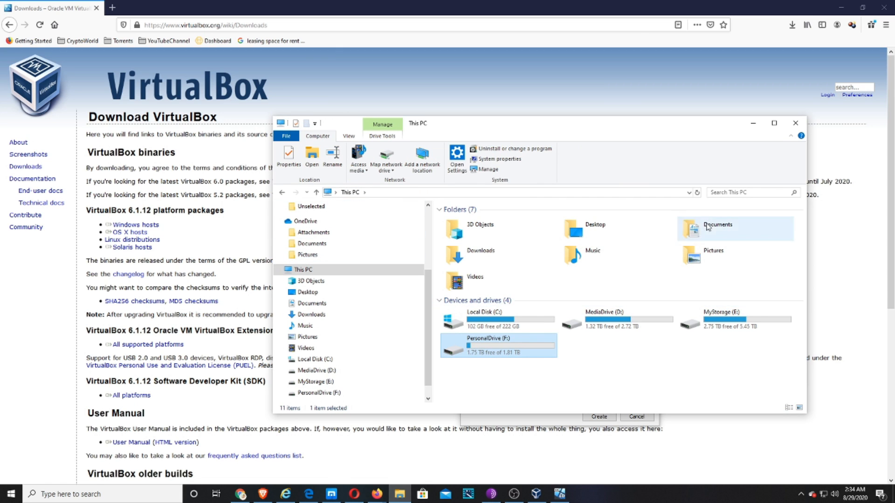
click(752, 125)
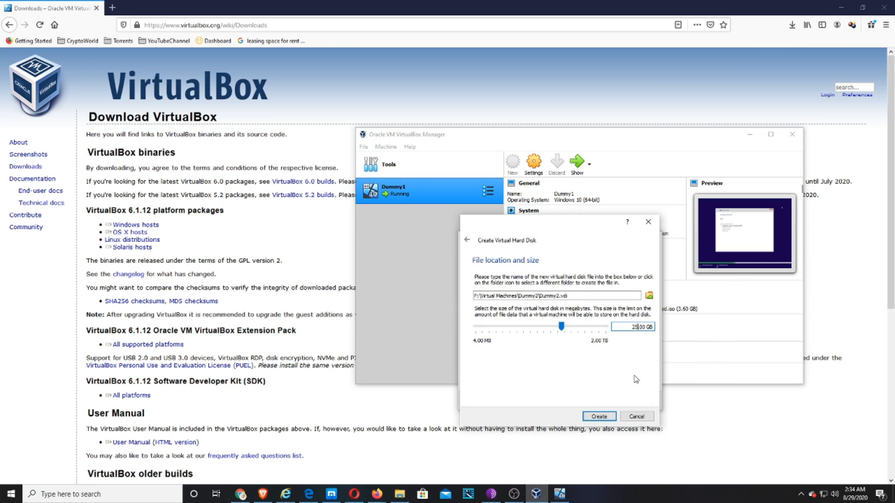
click(606, 419)
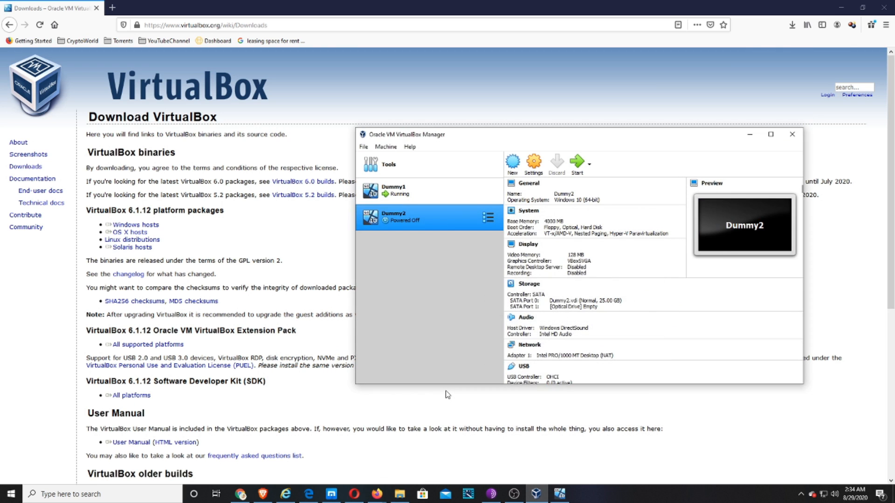
Step: Open the Dummy2 settings and review the system's motherboard, processor and acceleration options
right_click(444, 225)
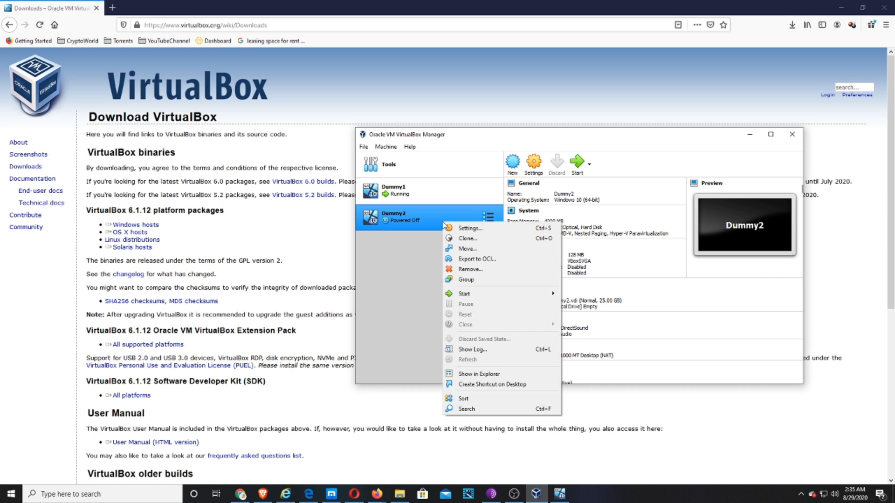
click(472, 228)
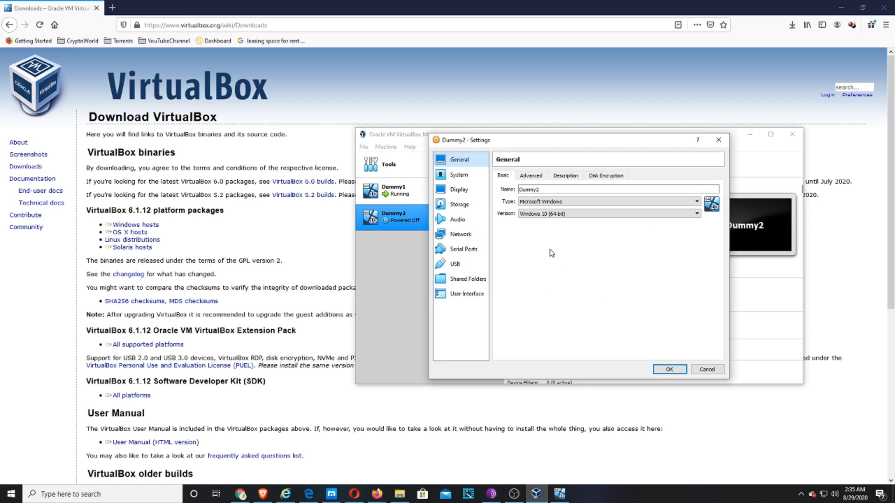
click(461, 175)
drag(580, 145, 570, 206)
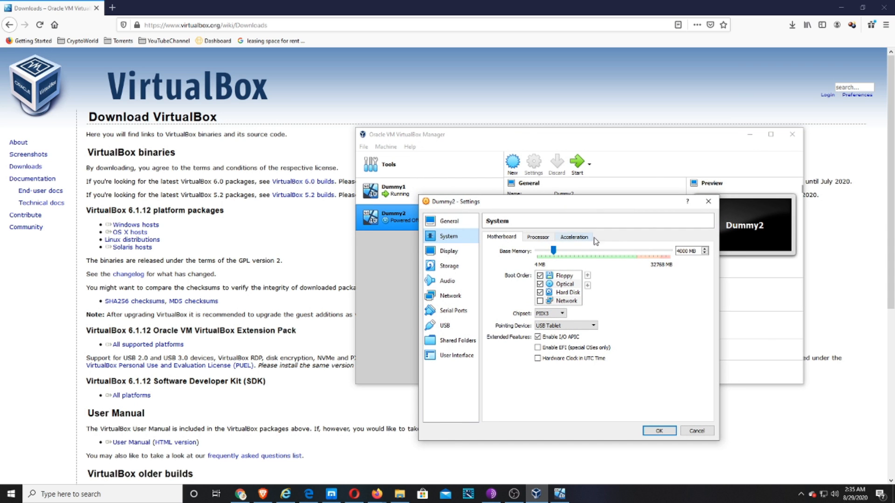
drag(689, 252, 675, 260)
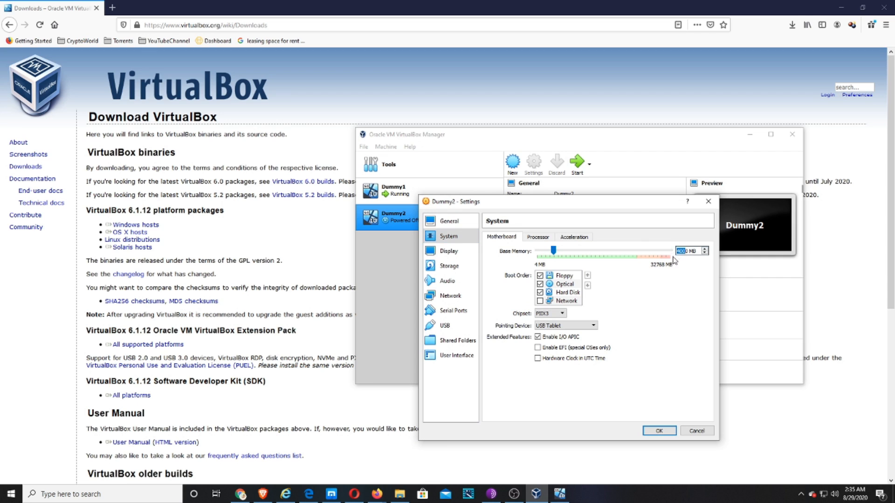
click(537, 237)
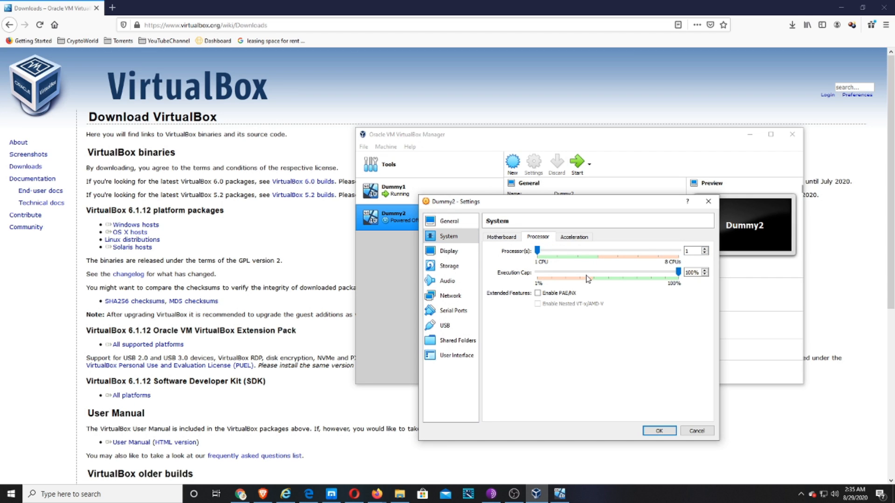
click(580, 238)
click(542, 238)
click(515, 243)
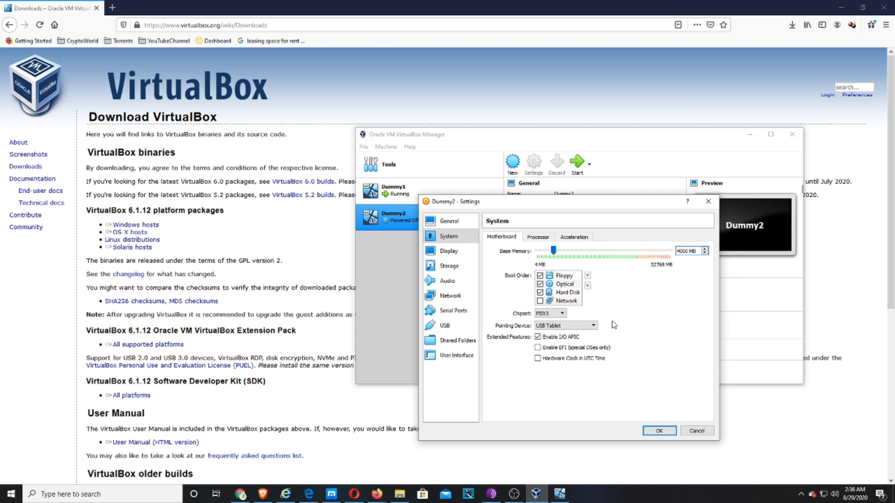
Step: Show the storage settings of Dummy2 and select the empty optical drive under the SATA controller
drag(585, 209, 607, 211)
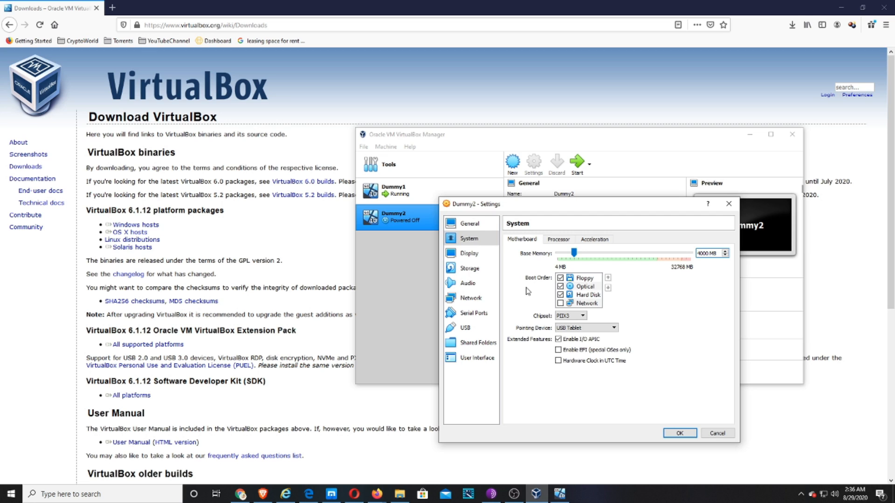
click(469, 268)
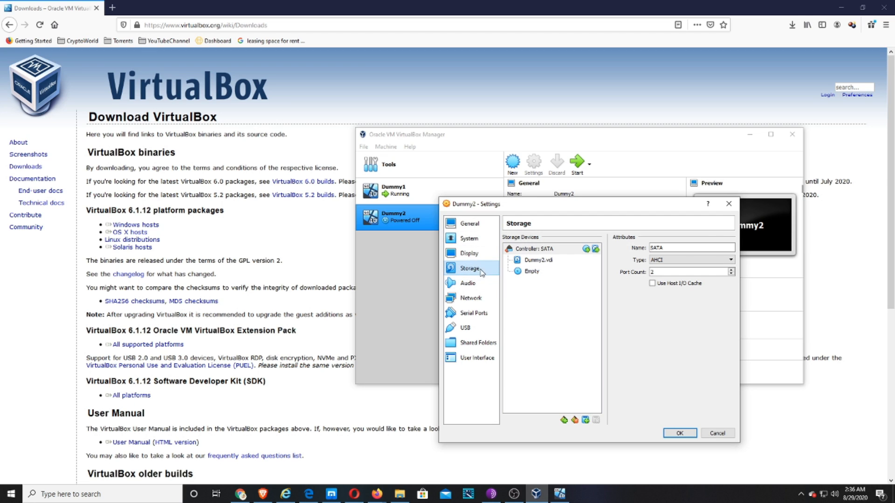
click(531, 274)
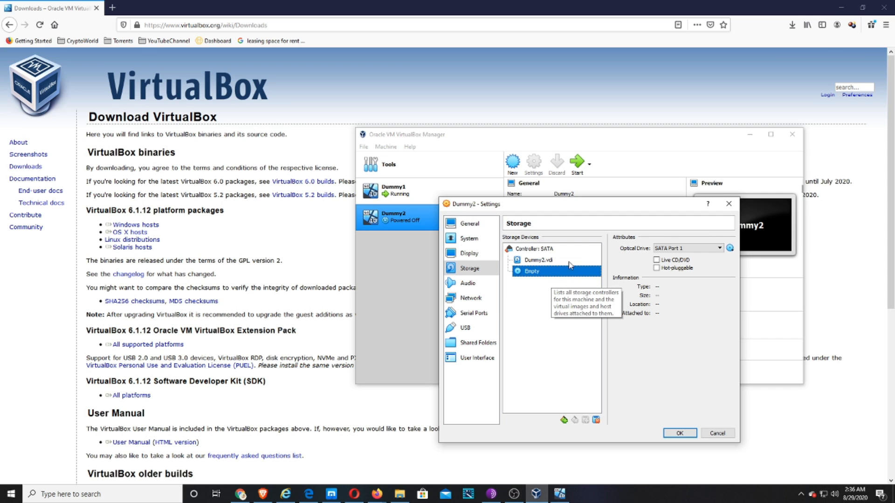
Step: Switch to File Explorer and browse to Support > Operation Systems & MS Office on the MyStorage (E:) drive
click(400, 494)
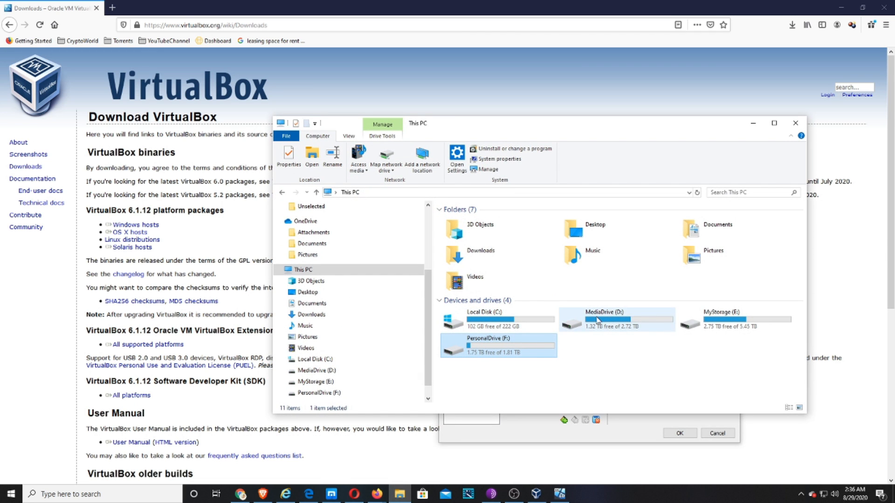
click(725, 328)
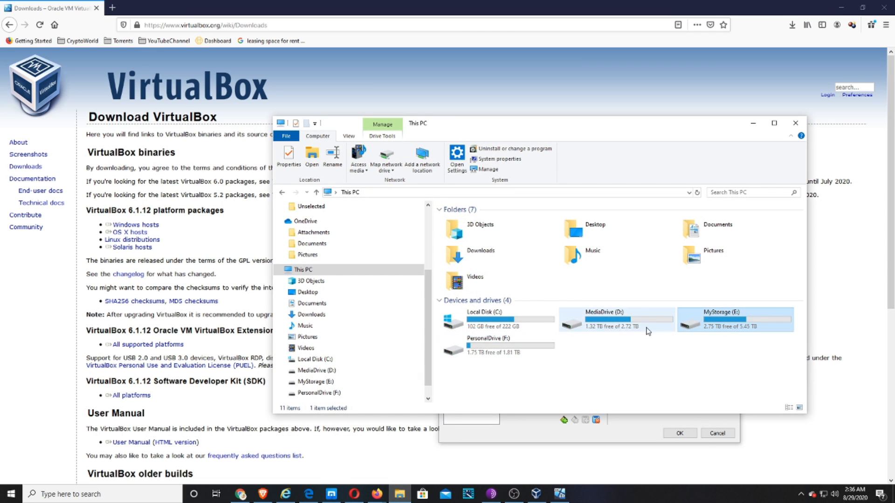
double_click(620, 322)
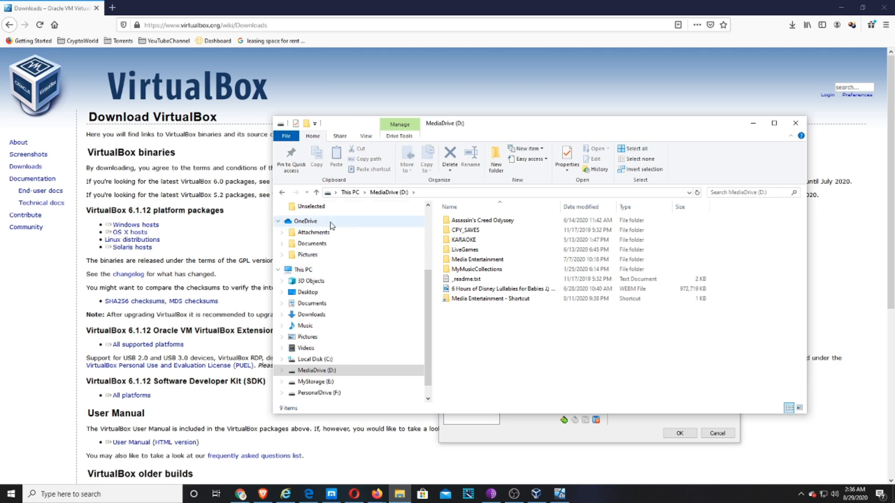
click(282, 192)
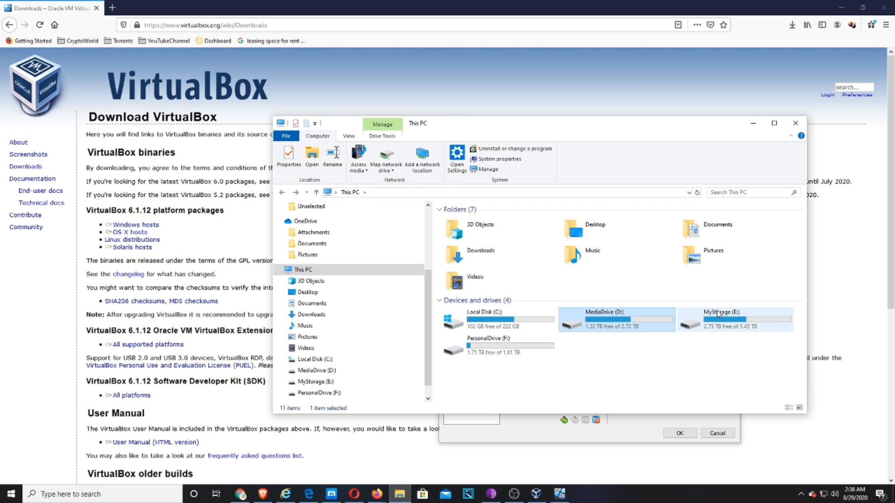
double_click(718, 324)
double_click(485, 271)
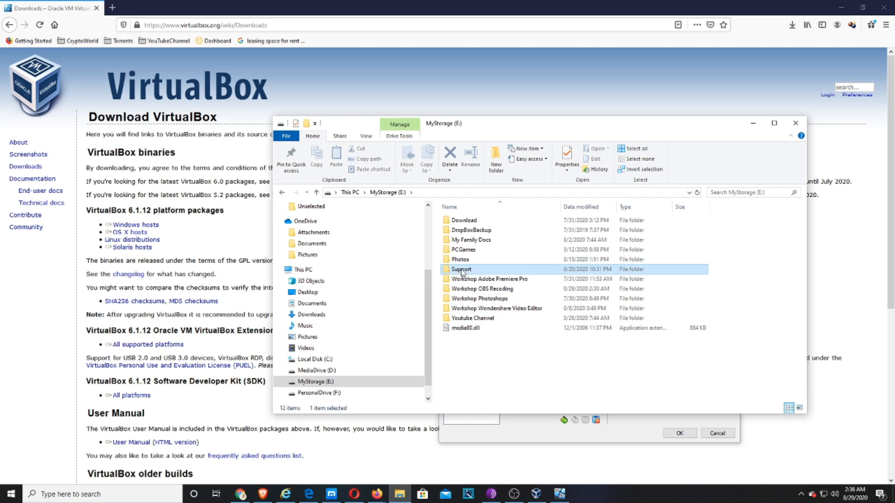
double_click(489, 260)
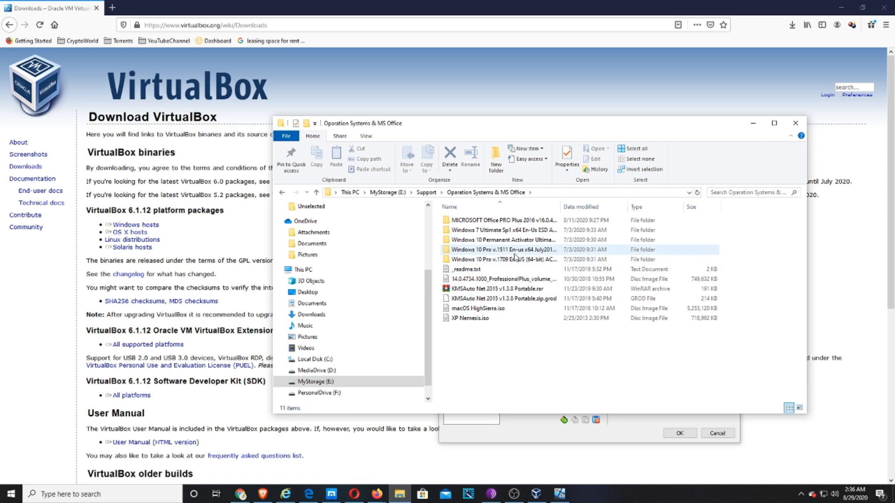
Step: Find the Windows 10 ISO in the Windows 10 Pro v.1709 En-US (64-bit) folder and select that folder's full path
double_click(508, 249)
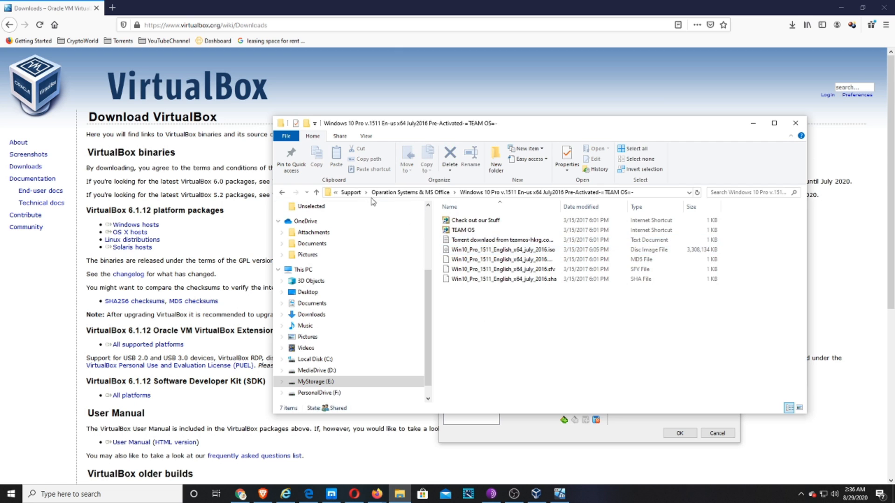
click(282, 192)
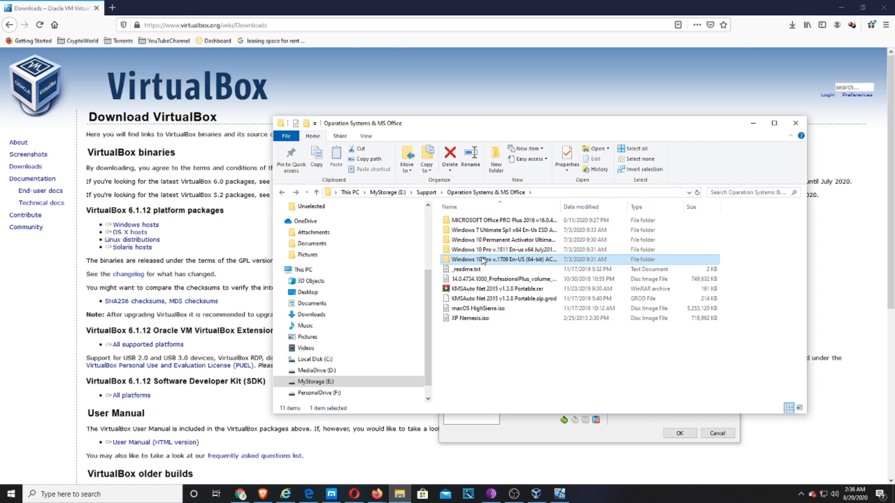
double_click(572, 201)
click(674, 193)
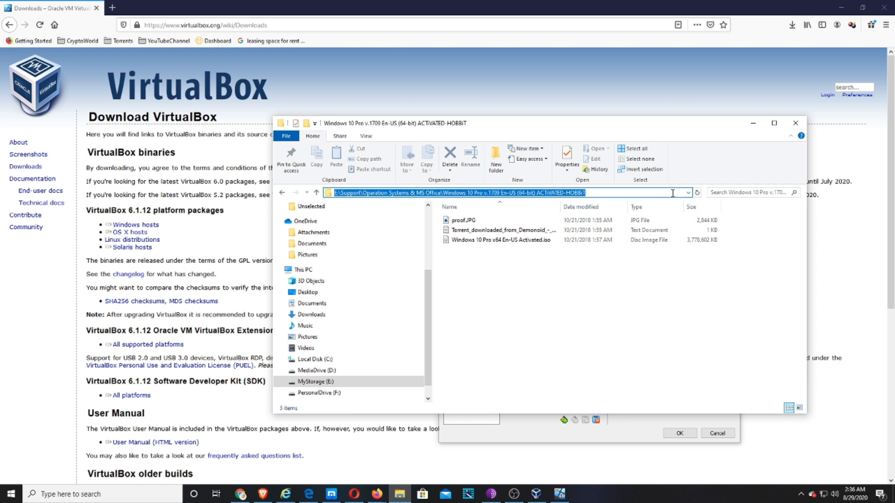
Step: Return to the Dummy2 storage settings and attach the disk file Windows 10 Pro x64 En-US Activated.iso to the empty optical drive
click(753, 124)
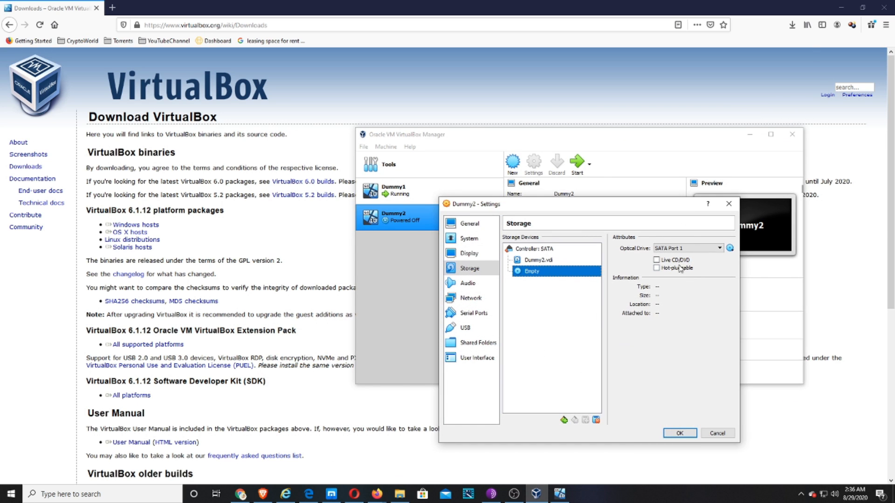
click(729, 248)
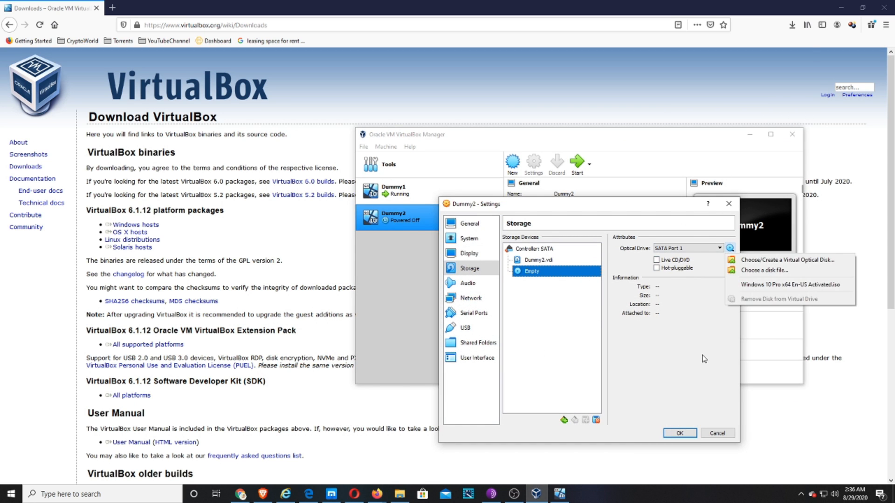
click(765, 270)
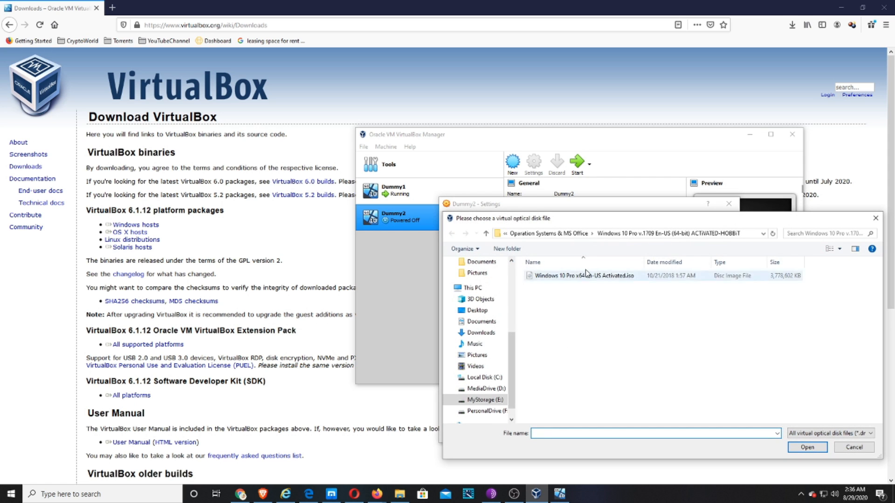
click(759, 235)
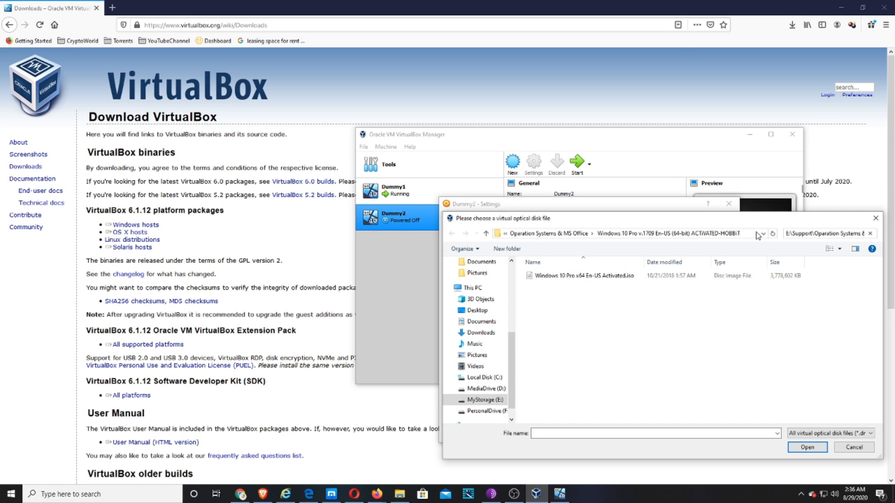
click(712, 233)
key(Return)
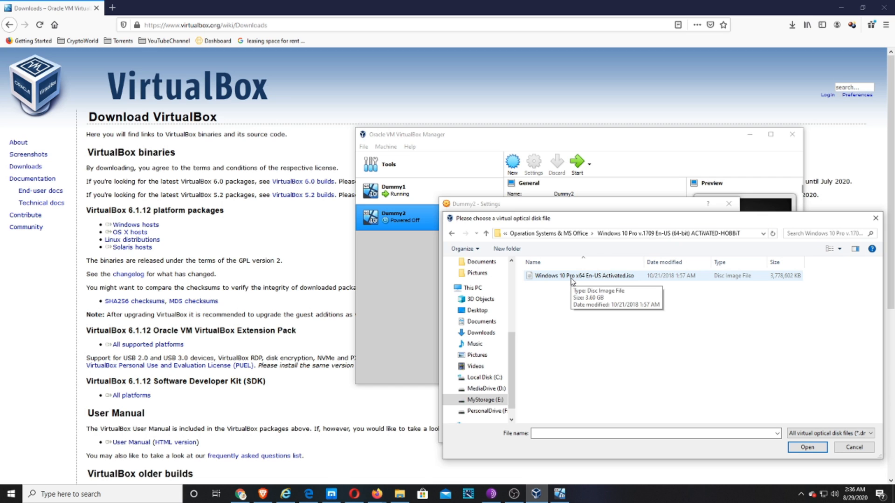
double_click(573, 277)
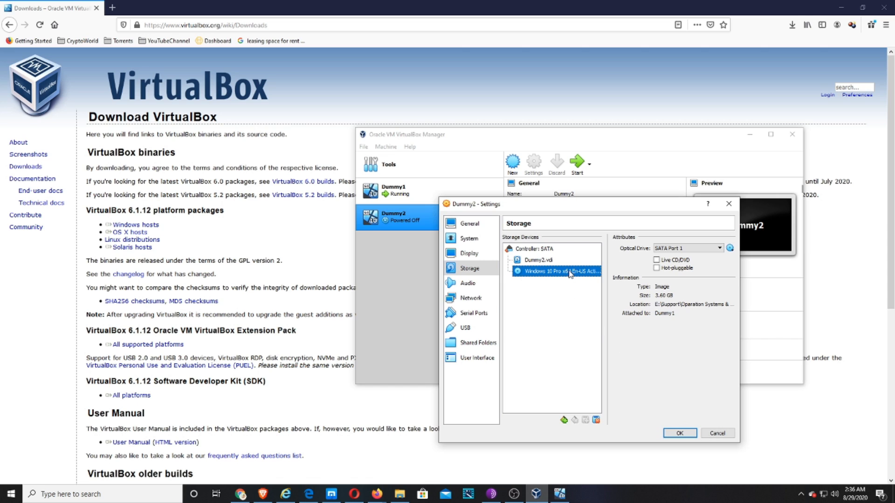
Step: Disable Floppy in the Dummy2 boot order and move it below Hard Disk so Optical comes first
click(548, 262)
click(480, 254)
click(480, 238)
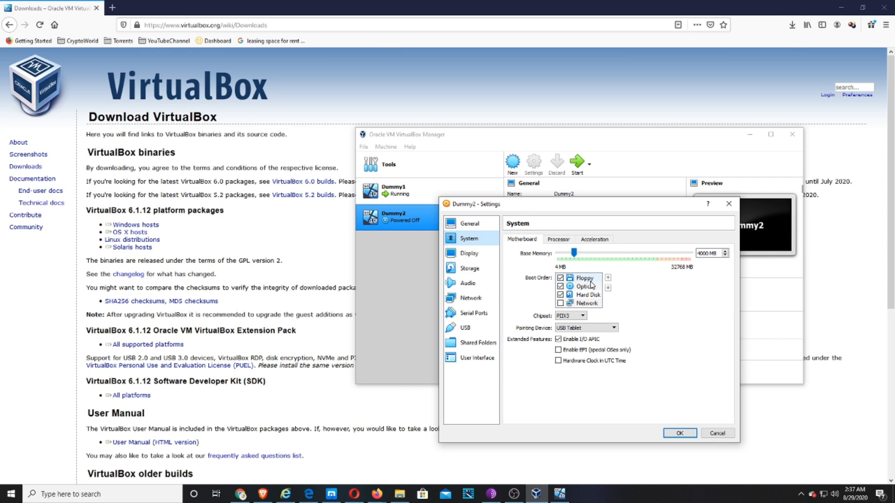
click(561, 278)
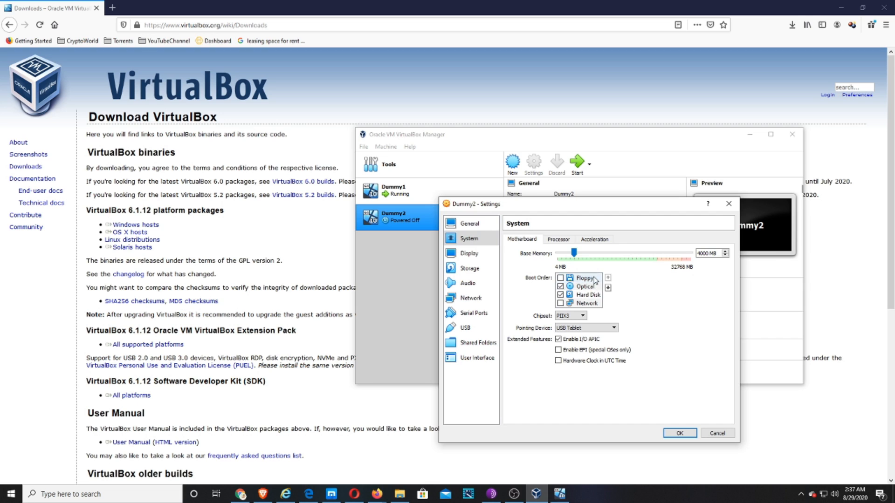
click(607, 288)
click(608, 288)
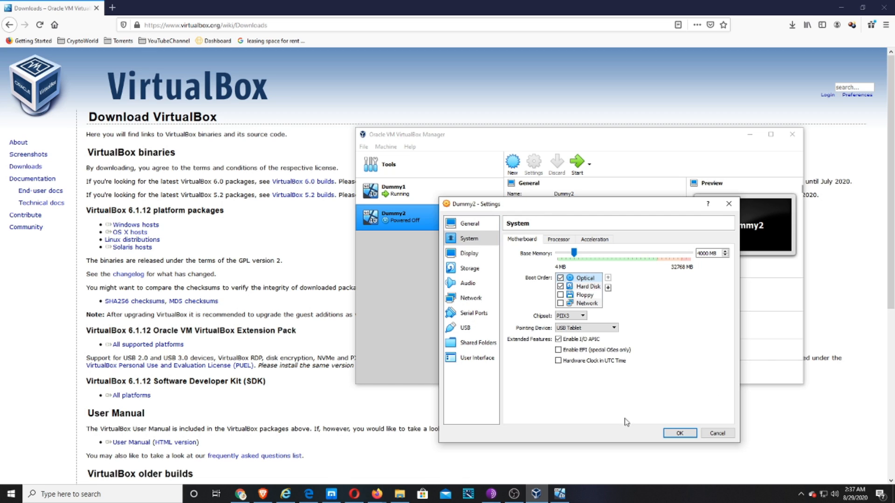
Step: Review the Dummy2 display options for screen and remote display, and recheck the system settings
click(469, 253)
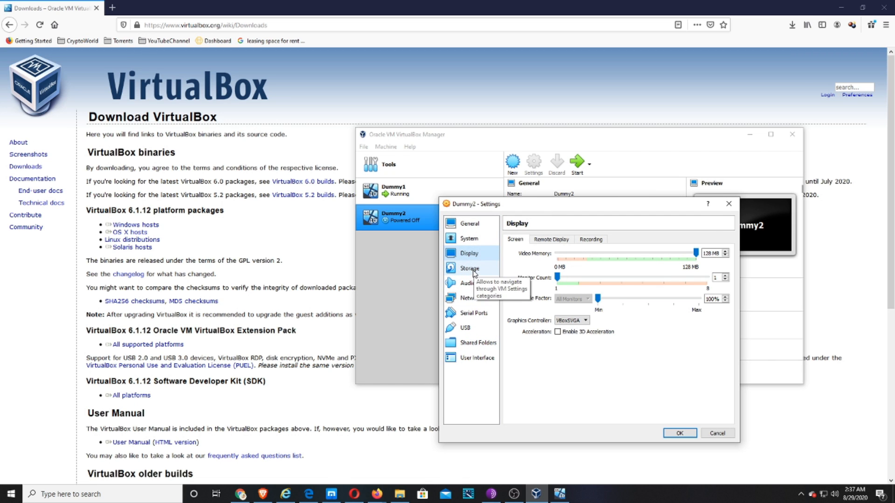
click(583, 240)
click(551, 239)
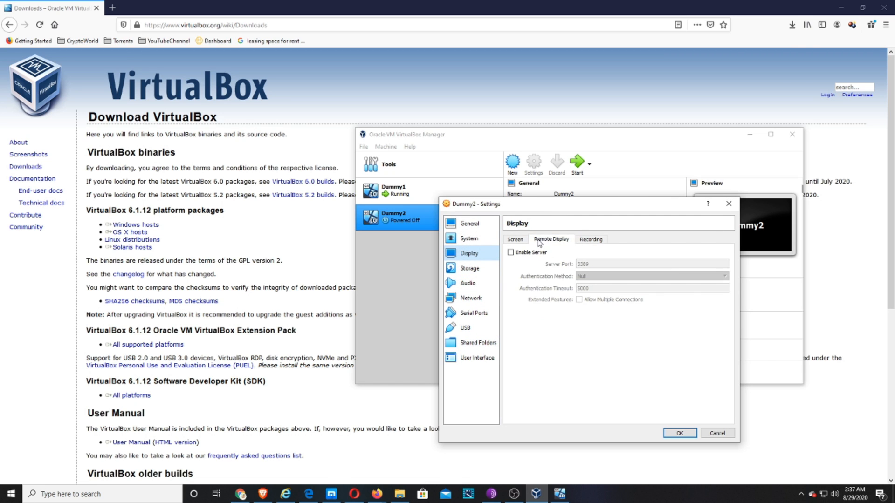
click(515, 240)
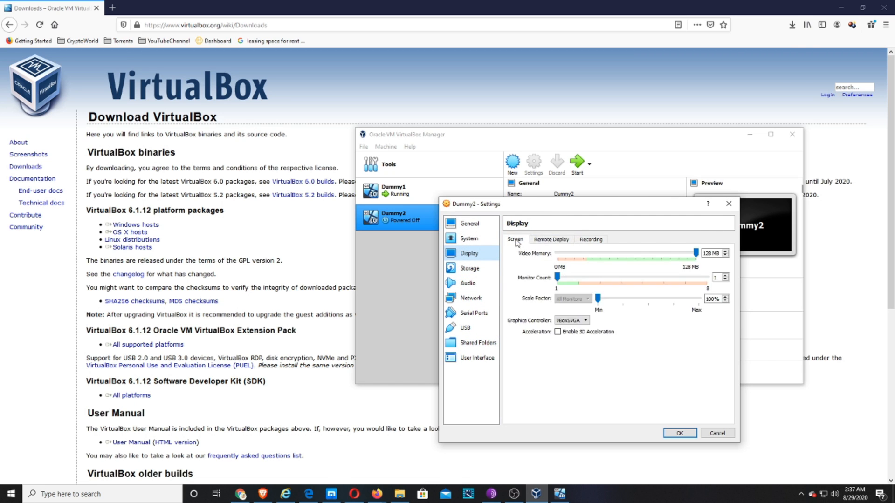
click(469, 269)
click(470, 240)
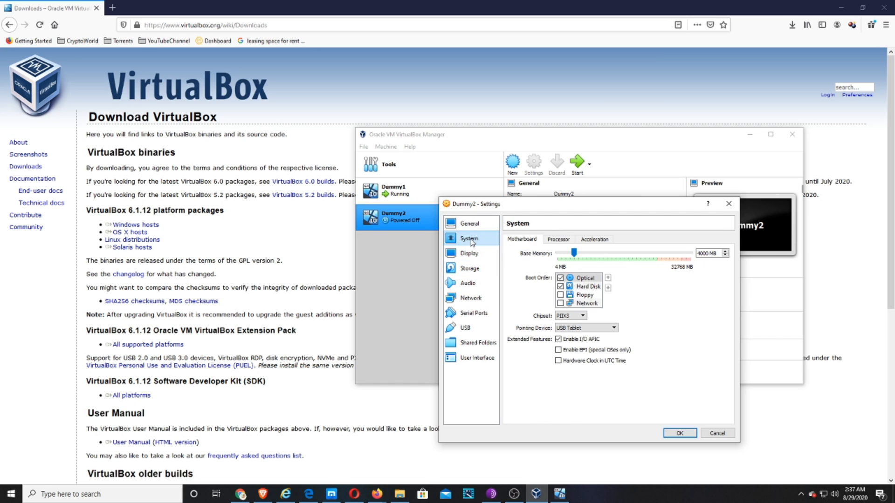
click(468, 253)
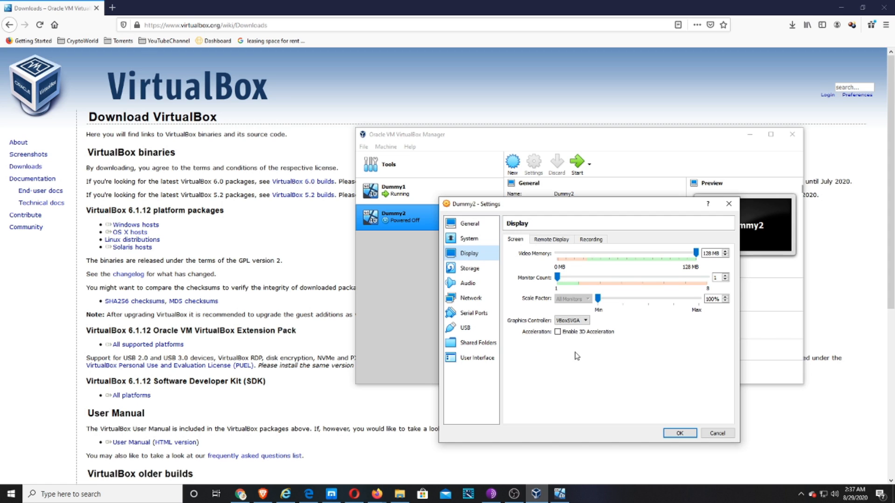
click(468, 238)
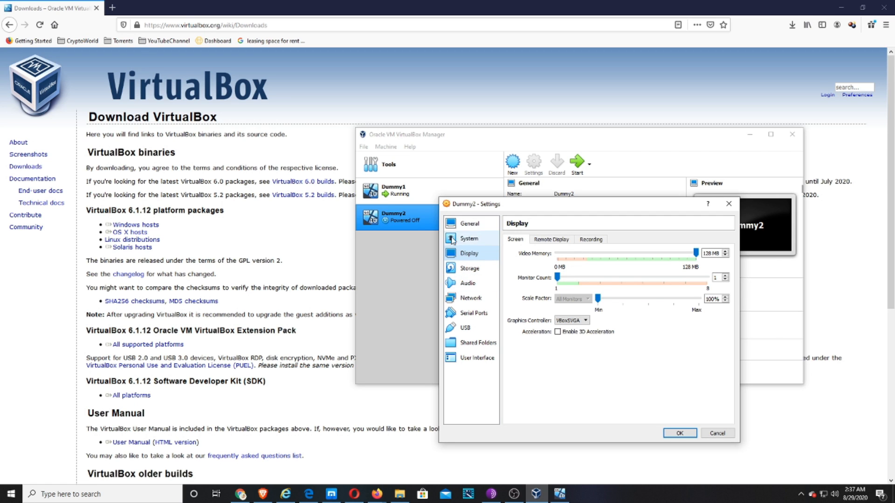
click(467, 224)
Step: Save the Dummy2 settings and start the machine with the Windows 10 Pro x64 ISO as start-up disk
click(679, 433)
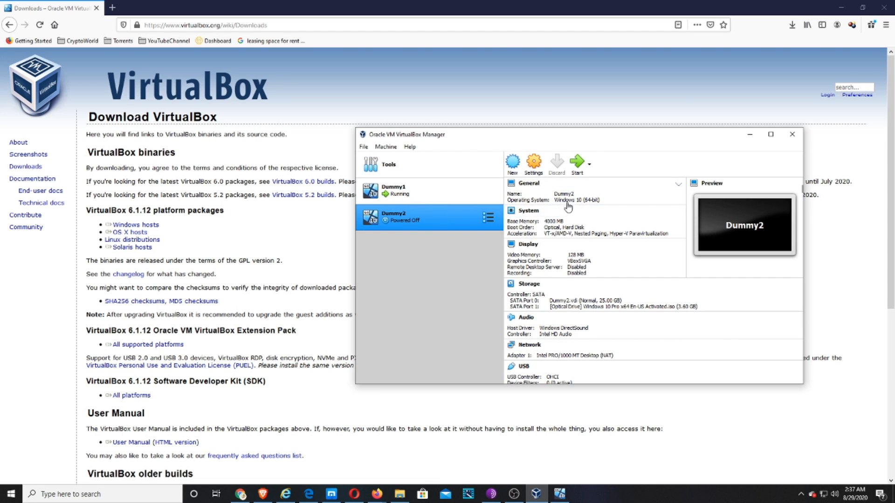
click(581, 173)
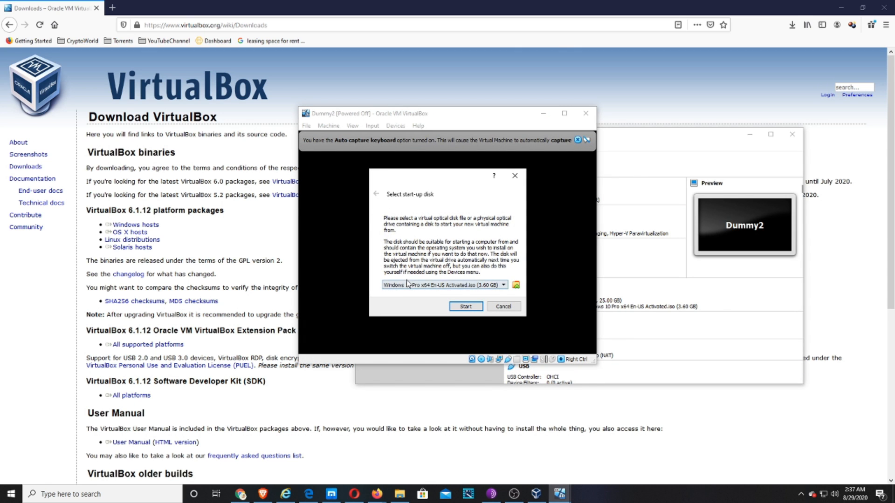
click(464, 307)
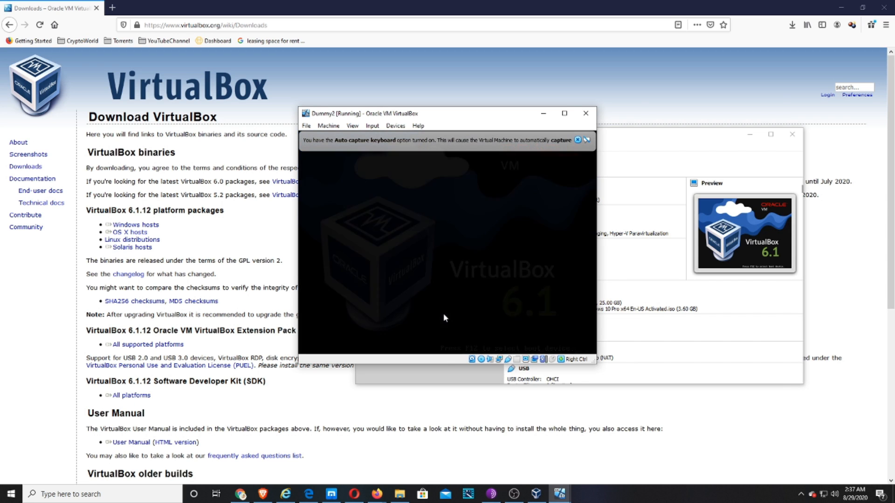
drag(622, 105, 674, 76)
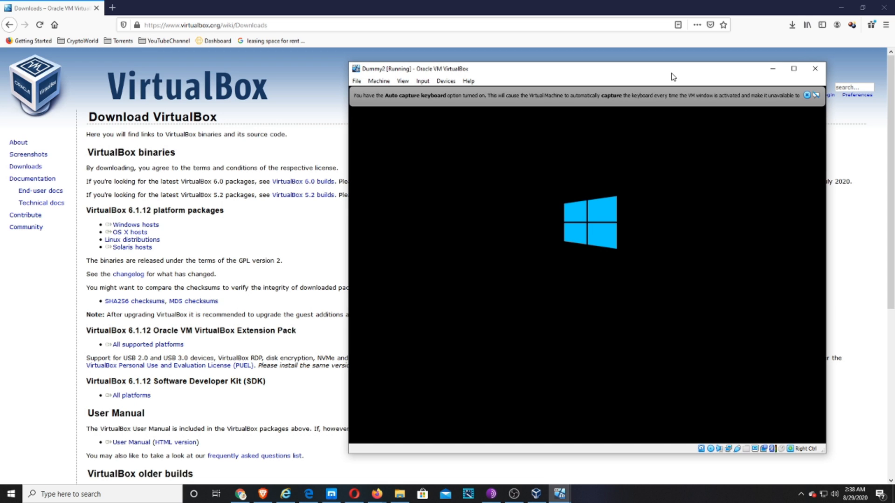
Step: Check the Windows installation progress in the Dummy1 window, and bring the Dummy2 window back to the front
mouse_move(559, 493)
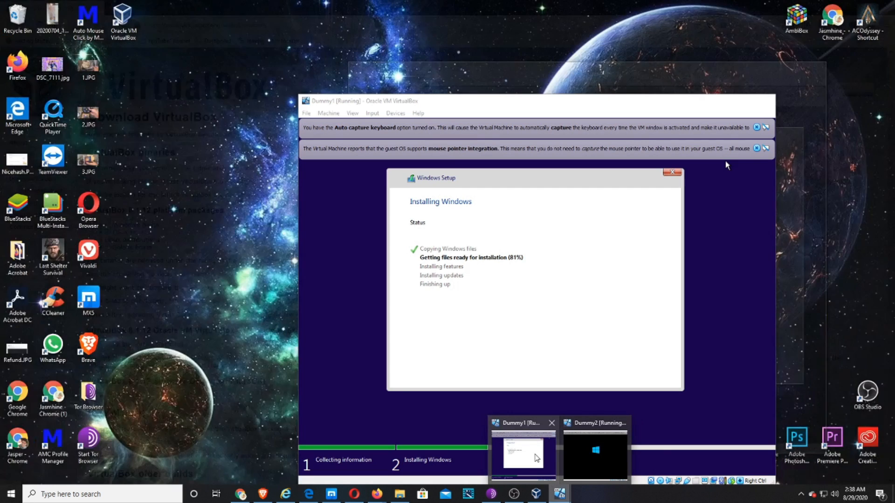
click(537, 458)
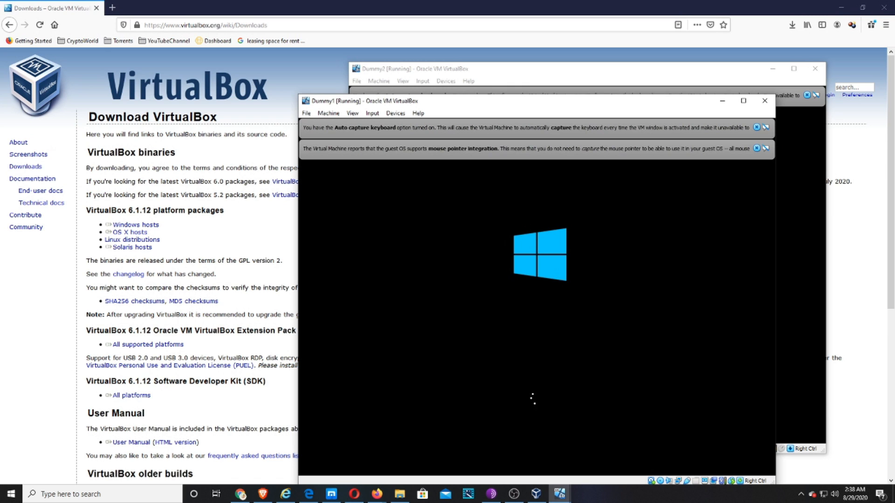
click(721, 78)
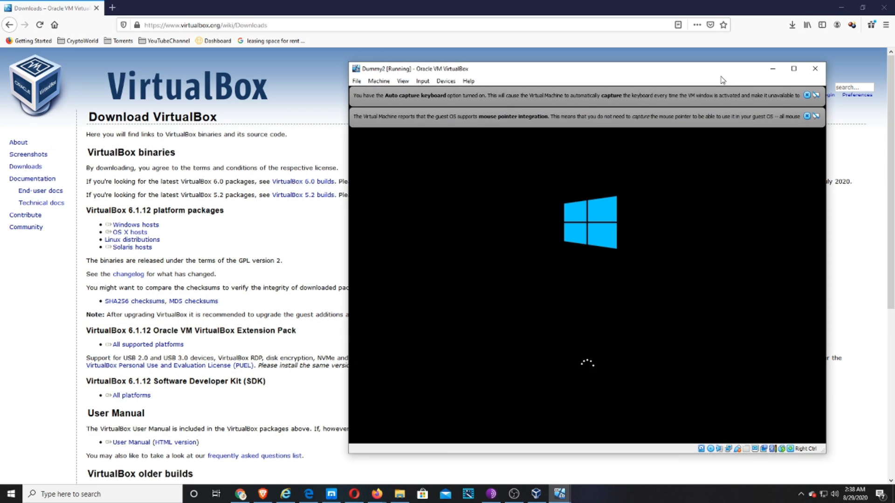
drag(722, 78, 692, 80)
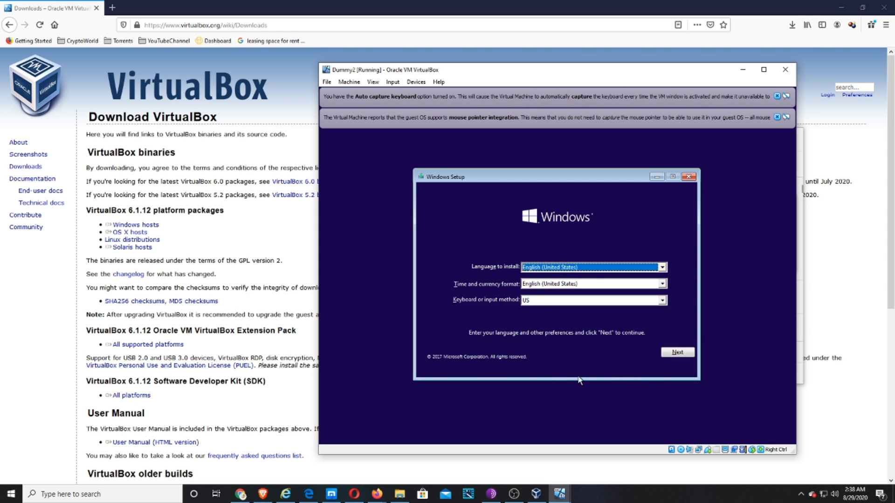
Step: Start the Windows installation in Dummy2 with the default language settings, accepting the license terms and choosing the custom installation
click(677, 353)
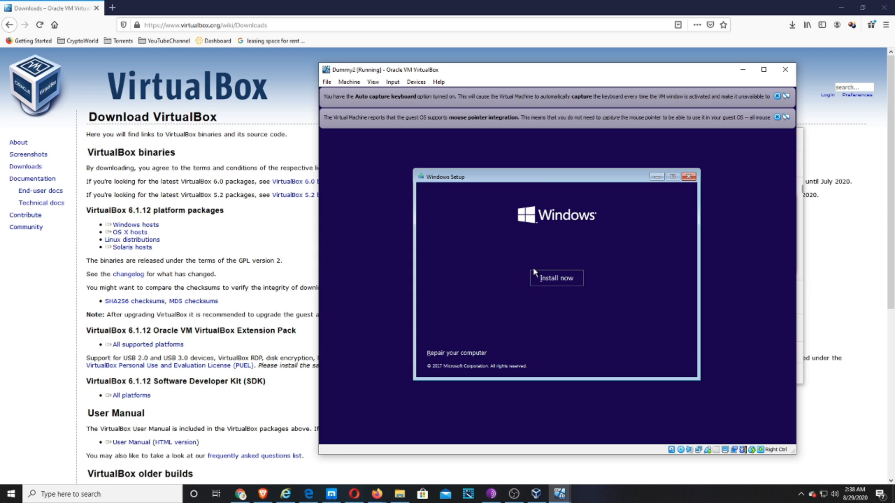
click(538, 279)
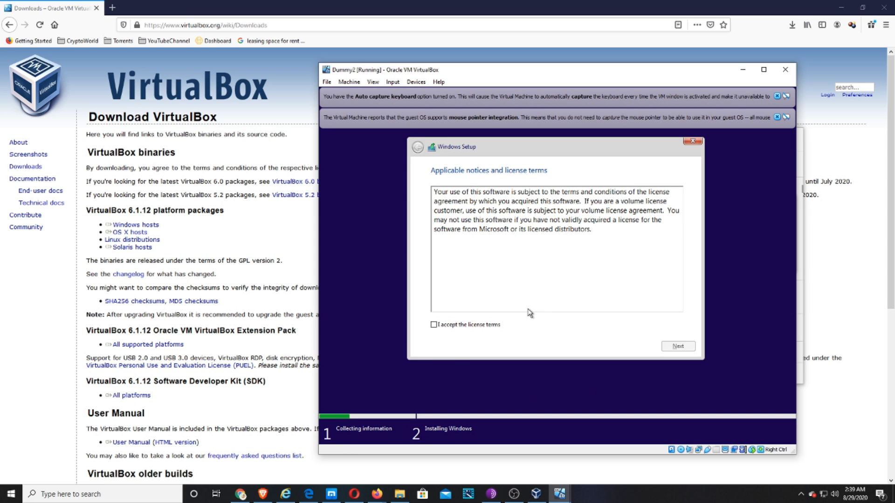
click(487, 328)
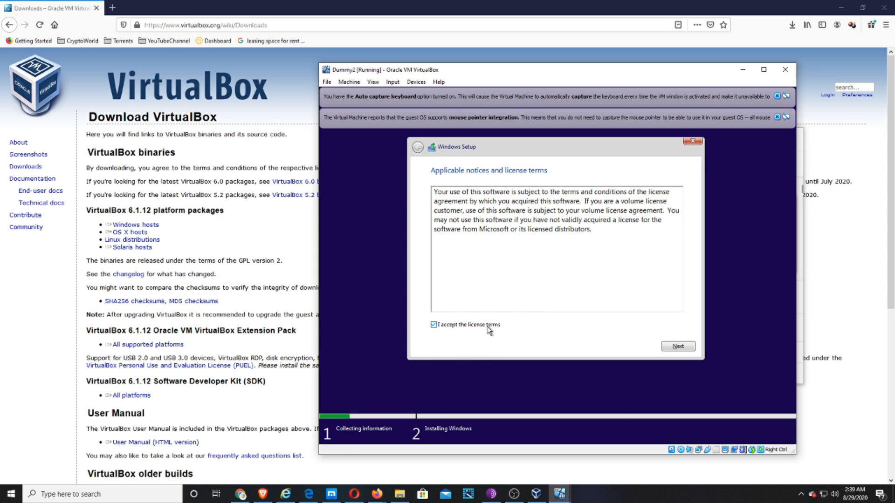
click(677, 347)
click(529, 259)
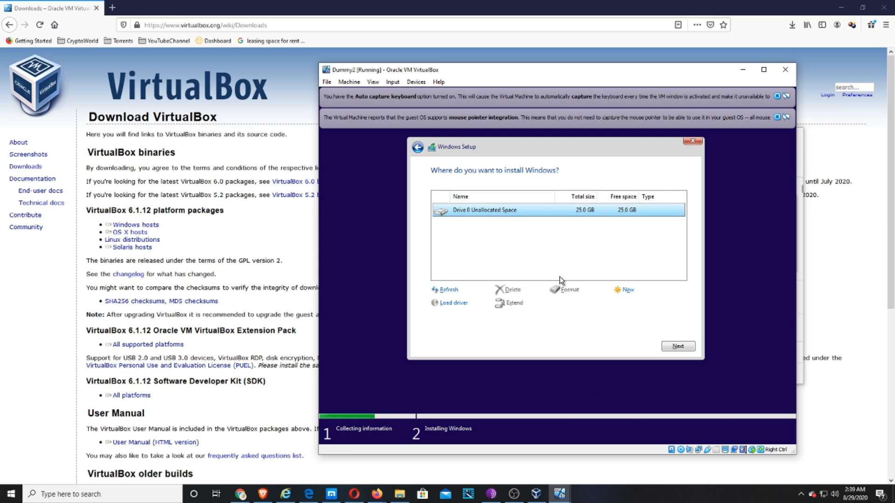
Step: Create a 25600 MB partition on the Drive 0 unallocated space and install Windows on Drive 0 Partition 2
click(625, 290)
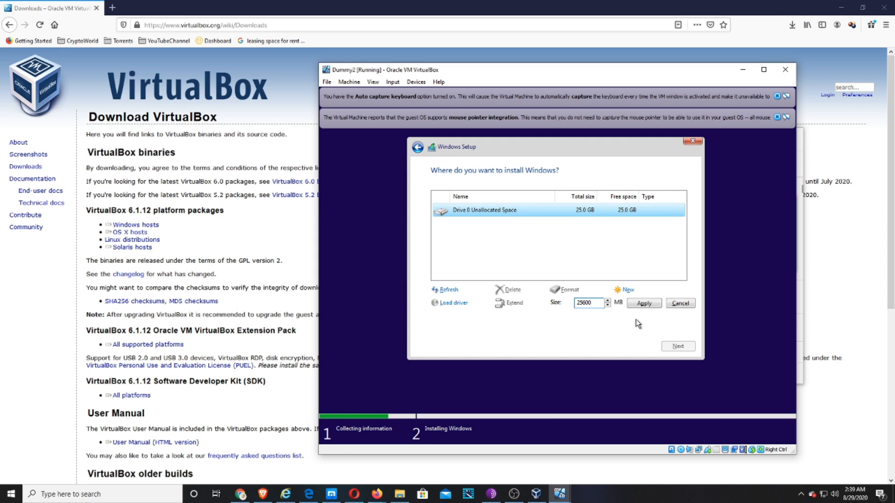
click(643, 304)
click(627, 309)
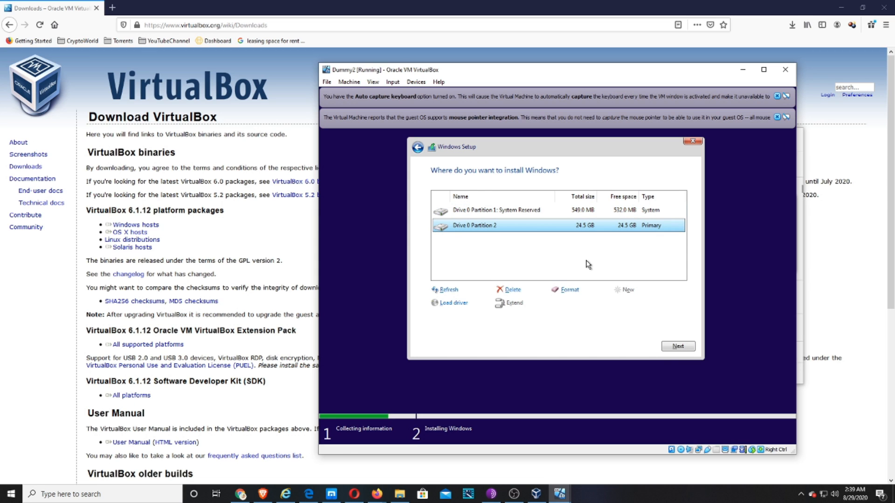
click(609, 211)
click(606, 228)
click(671, 348)
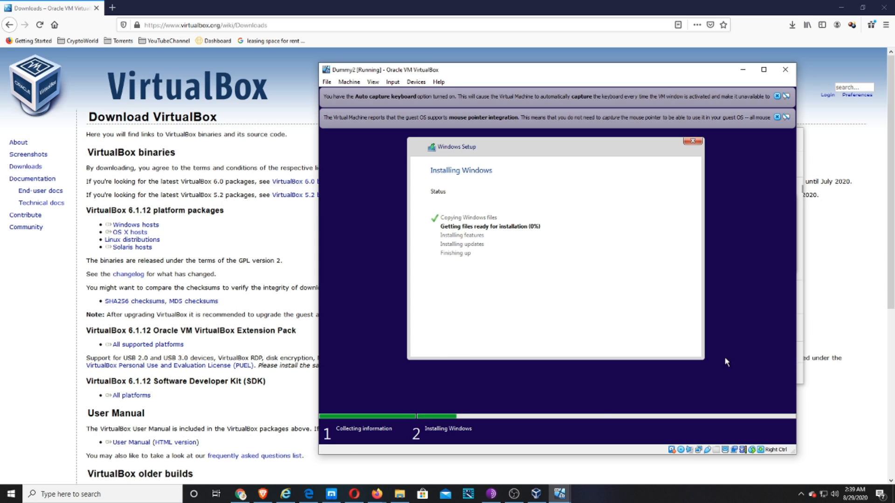
Step: Bring the Dummy1 window to the front, move it clear of Dummy2 and check its Windows installation progress
mouse_move(554, 497)
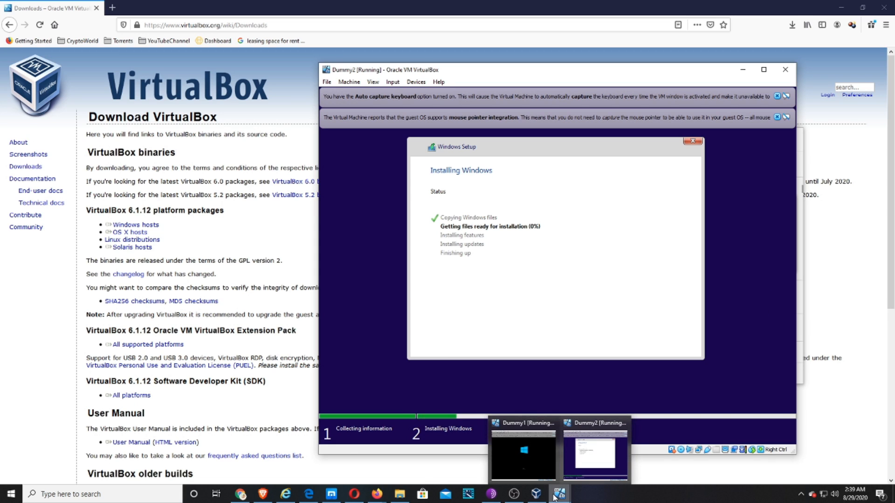
click(548, 464)
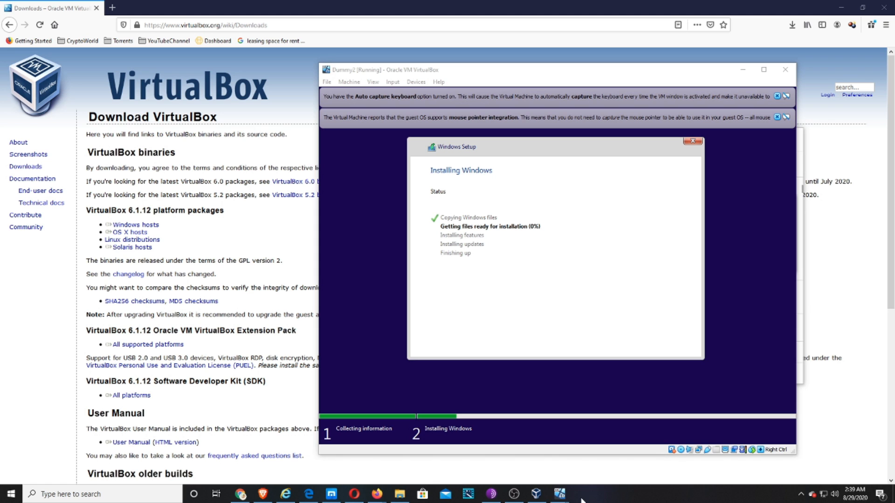
click(563, 494)
click(584, 468)
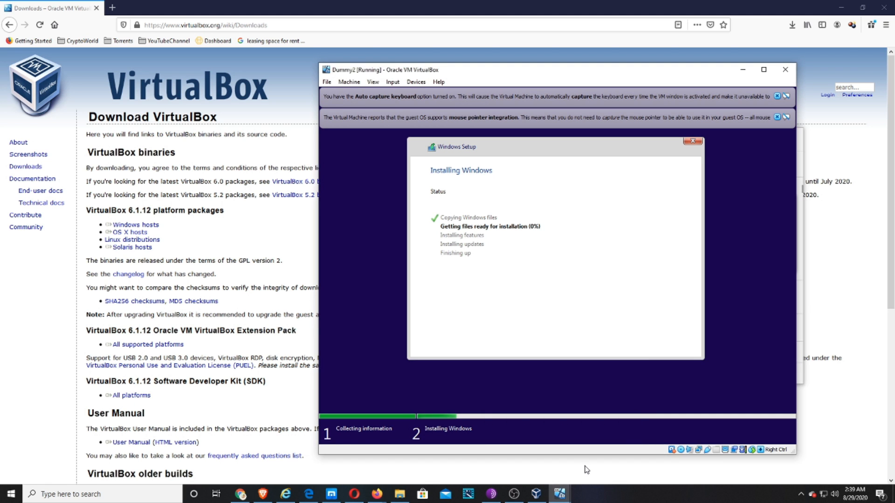
click(560, 494)
click(524, 457)
drag(588, 104, 340, 46)
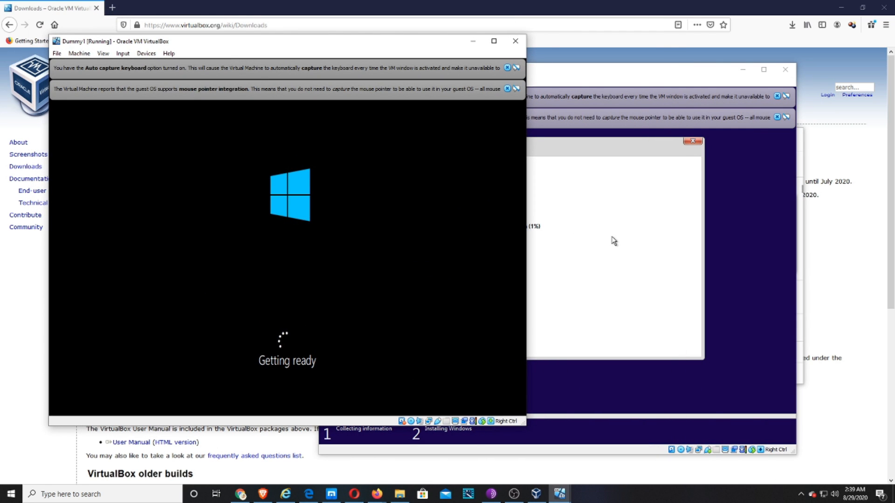
click(857, 157)
key(alt+Tab)
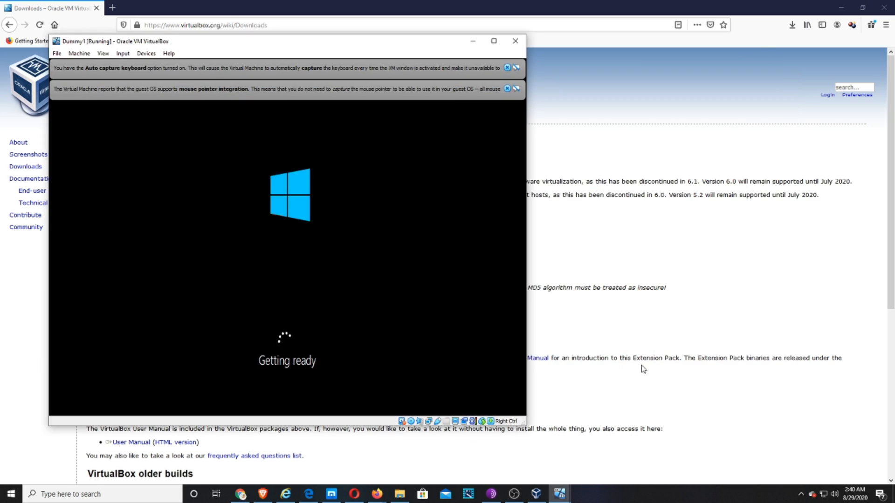
click(800, 494)
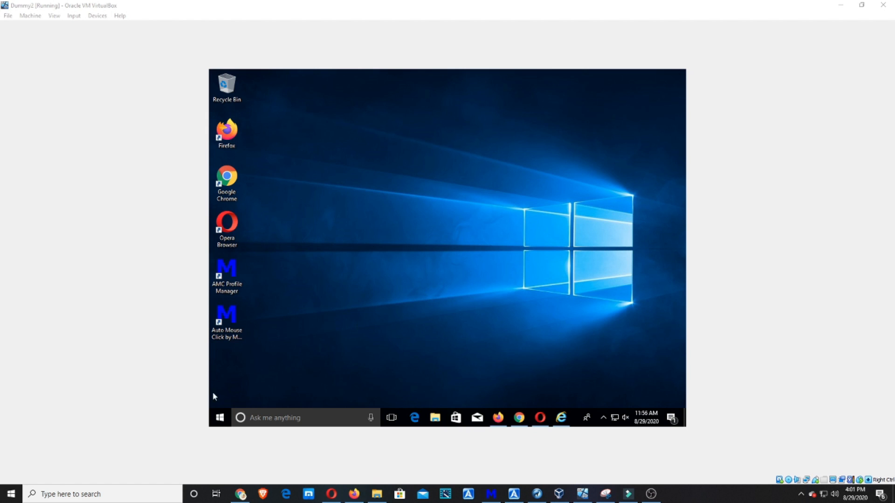
Step: Look at the installed apps in the Dummy2 guest's Start menu, and open File Explorer inside the guest
click(219, 417)
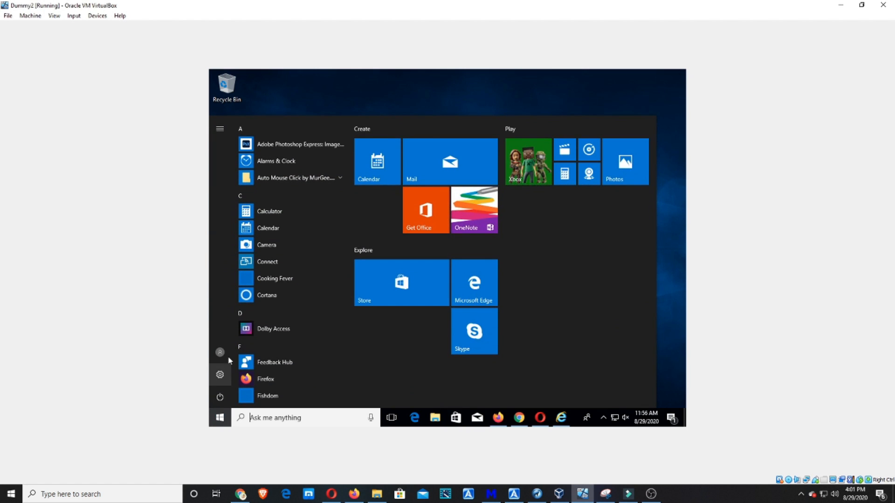
click(435, 418)
click(434, 418)
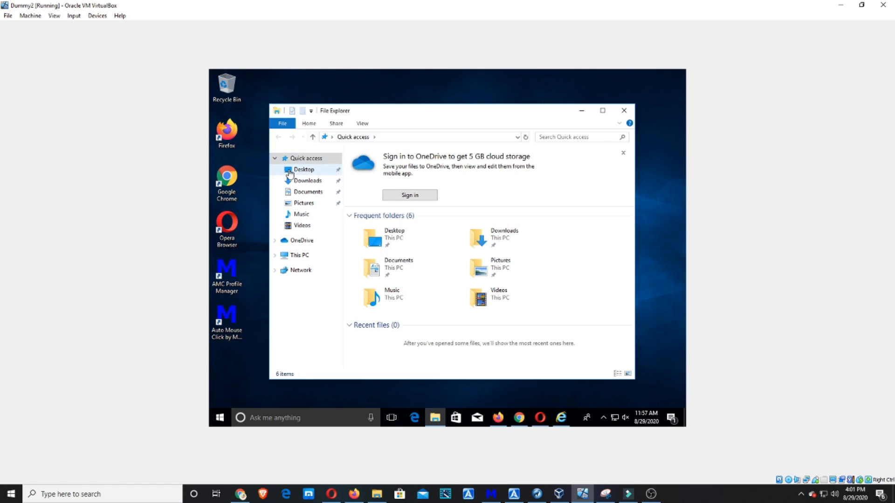
Step: Browse the guest's Desktop, Downloads, Pictures, Documents, Music and Videos folders in File Explorer
click(289, 173)
click(298, 181)
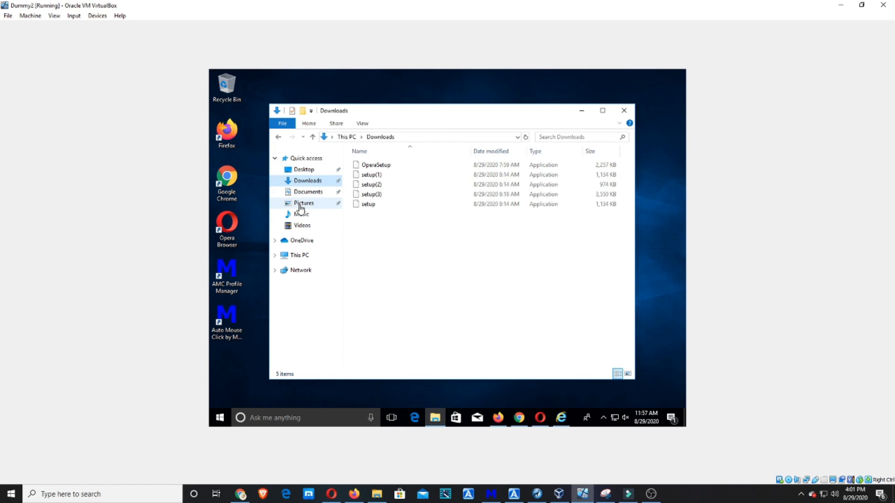
click(300, 205)
click(303, 193)
click(302, 214)
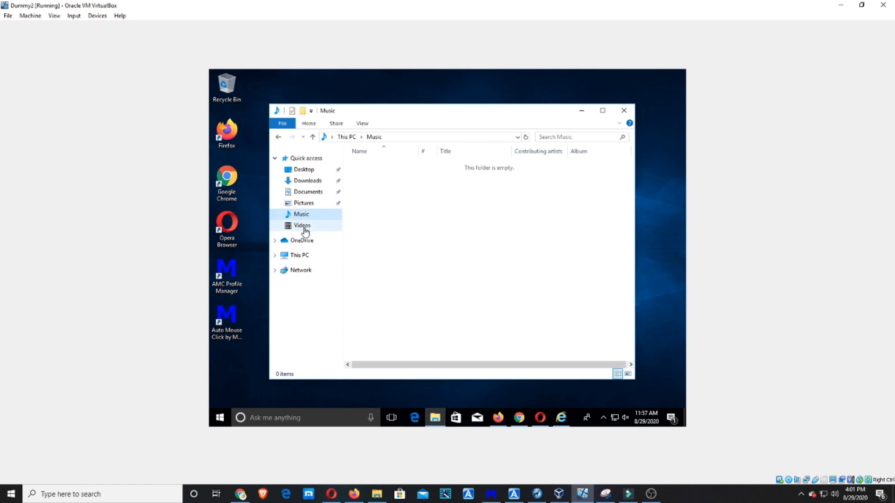
click(303, 226)
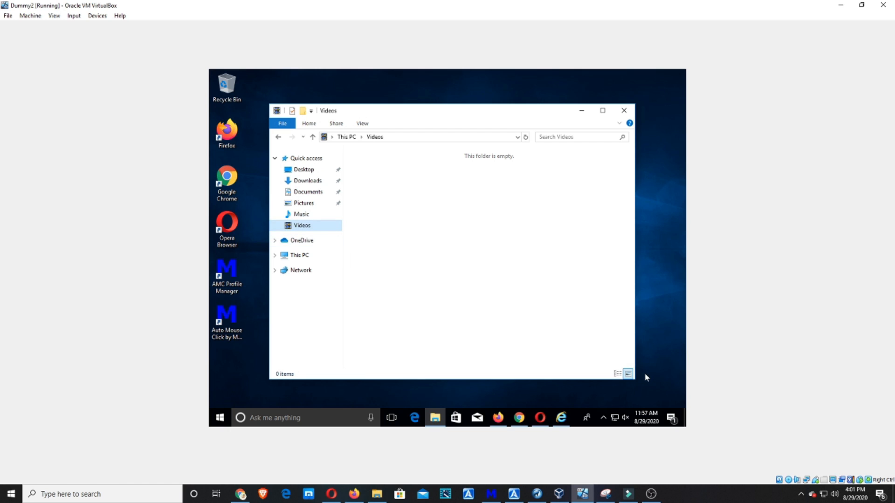